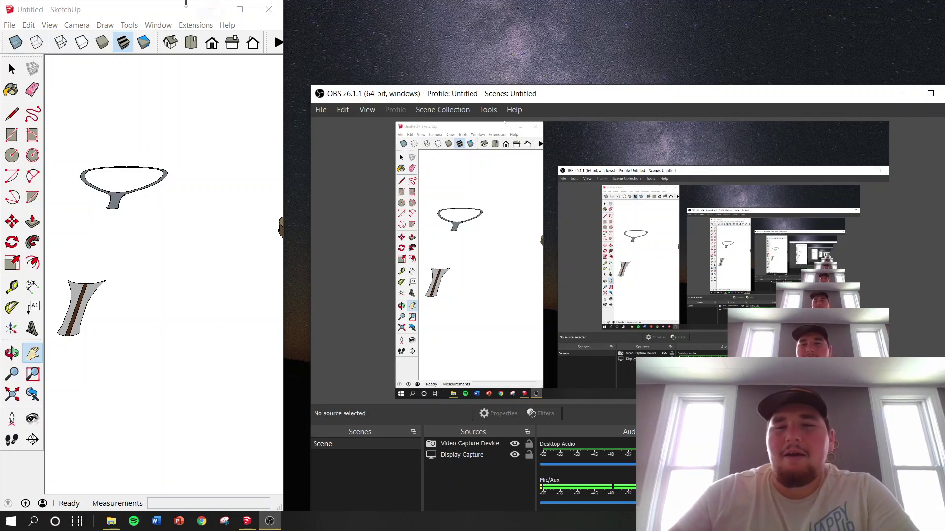
- Minimize the OBS window and maximize the SketchUp window
click(902, 94)
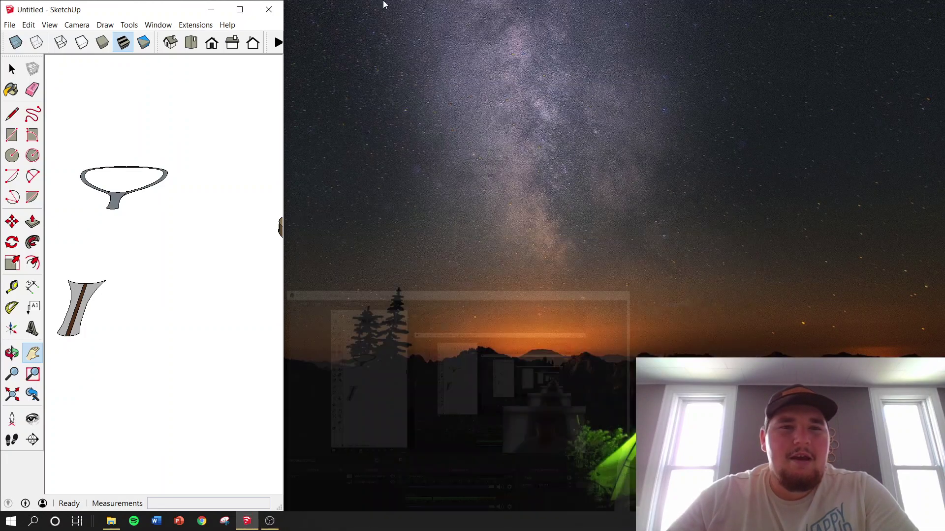
click(240, 9)
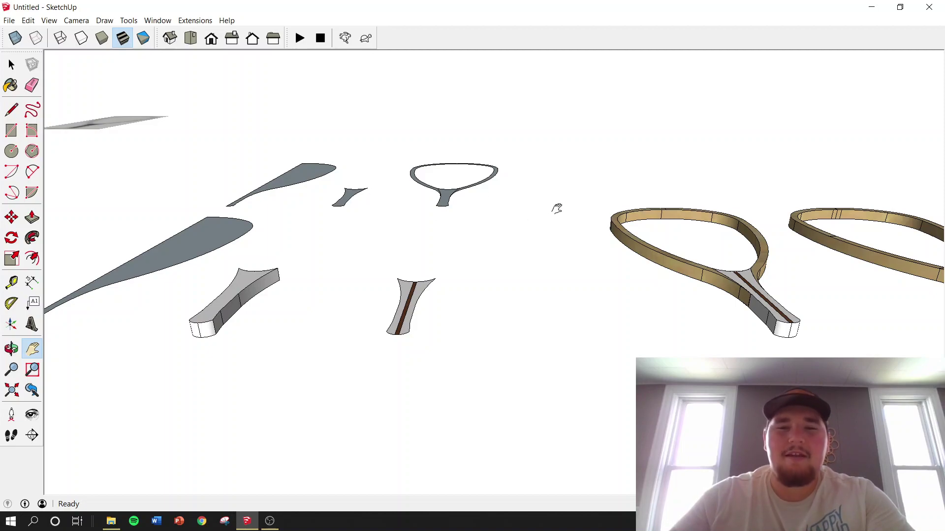
- Examine the finished net models and the flat template shapes from several angles and distances
middle_drag(561, 207, 556, 228)
scroll(485, 221, down, 3)
drag(720, 315, 582, 298)
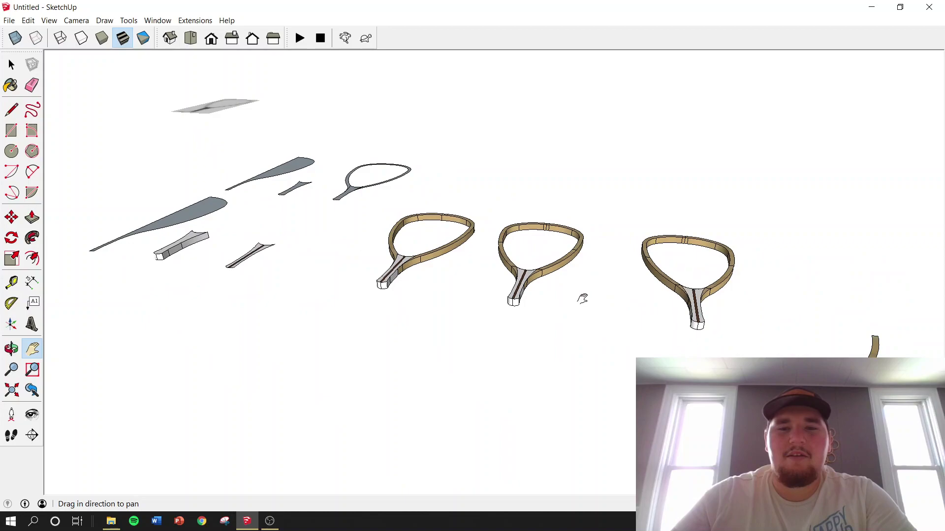
click(71, 20)
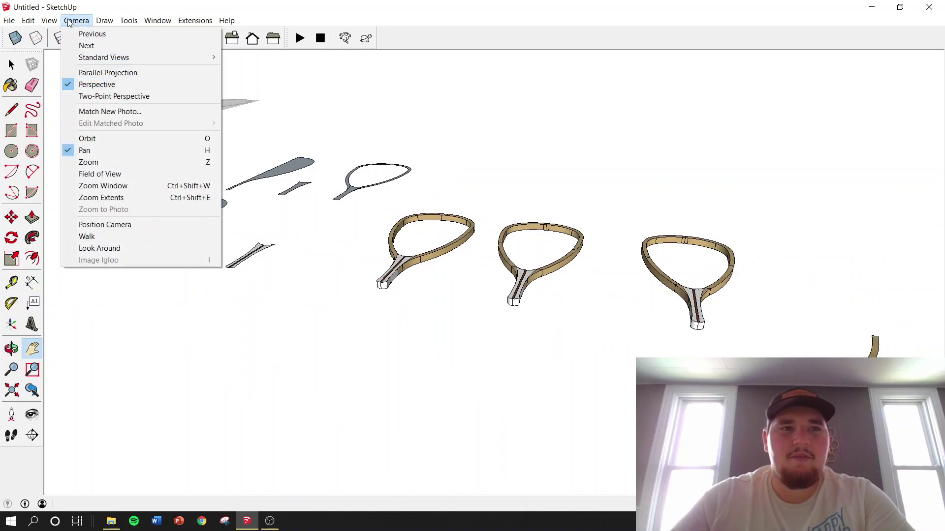
click(263, 334)
middle_drag(540, 289, 500, 430)
drag(500, 430, 612, 391)
middle_drag(613, 391, 582, 385)
scroll(582, 385, down, 3)
scroll(603, 371, up, 6)
mouse_move(530, 337)
mouse_down()
mouse_move(437, 394)
mouse_move(202, 390)
mouse_move(460, 373)
mouse_up()
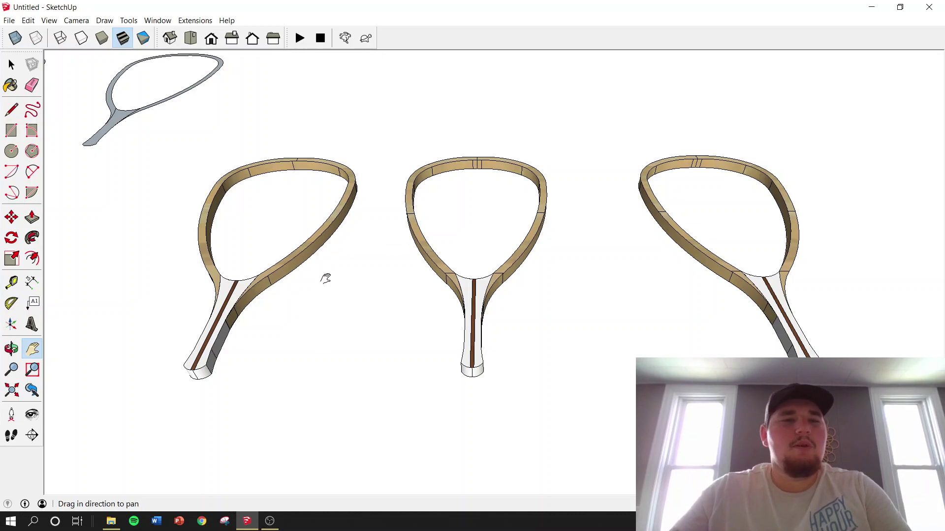
- Switch the model's display style to Hidden Line
click(80, 39)
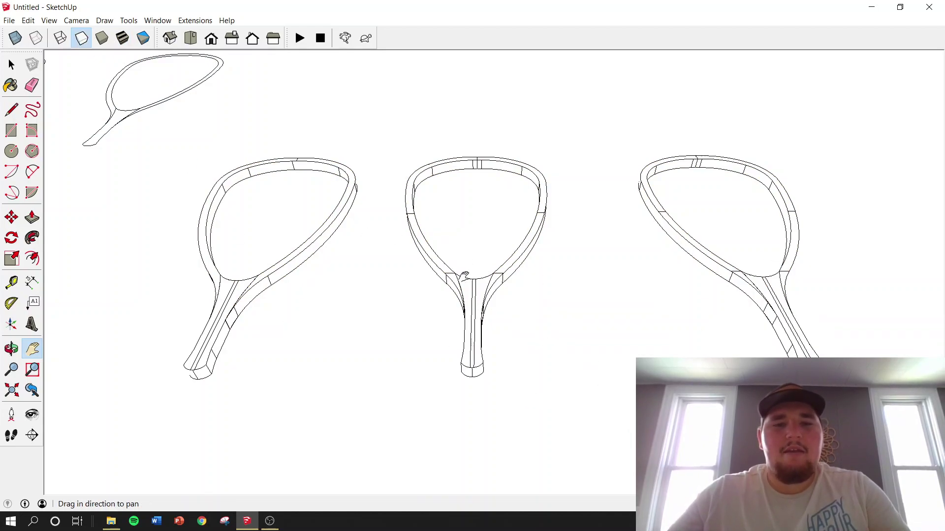
- Open the nested frame group of the leftmost 3D net and select the frame's upper face
key(space)
click(396, 263)
click(315, 245)
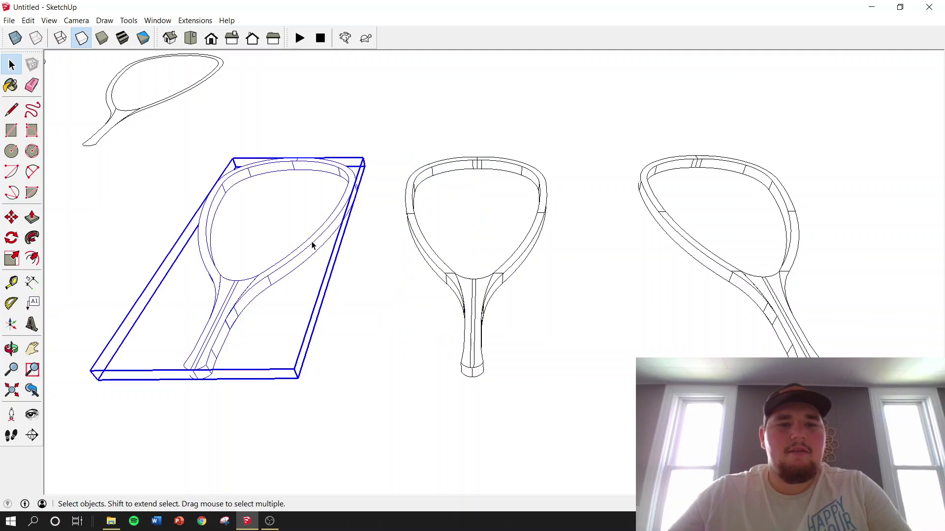
double_click(312, 244)
click(312, 245)
double_click(309, 247)
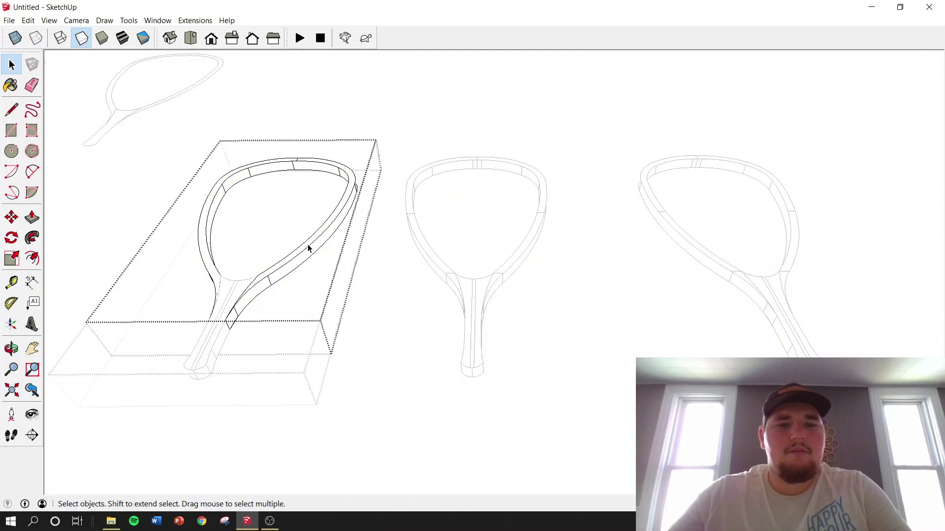
click(309, 247)
click(306, 246)
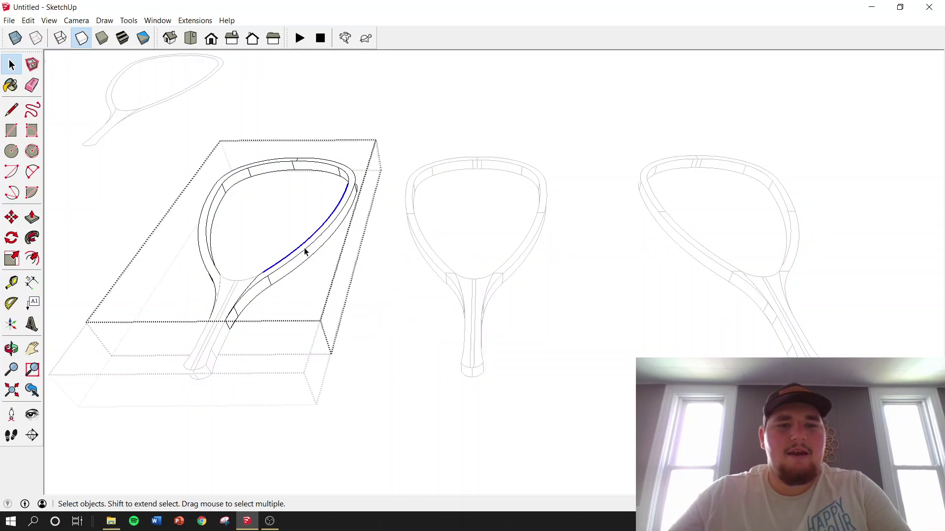
click(304, 252)
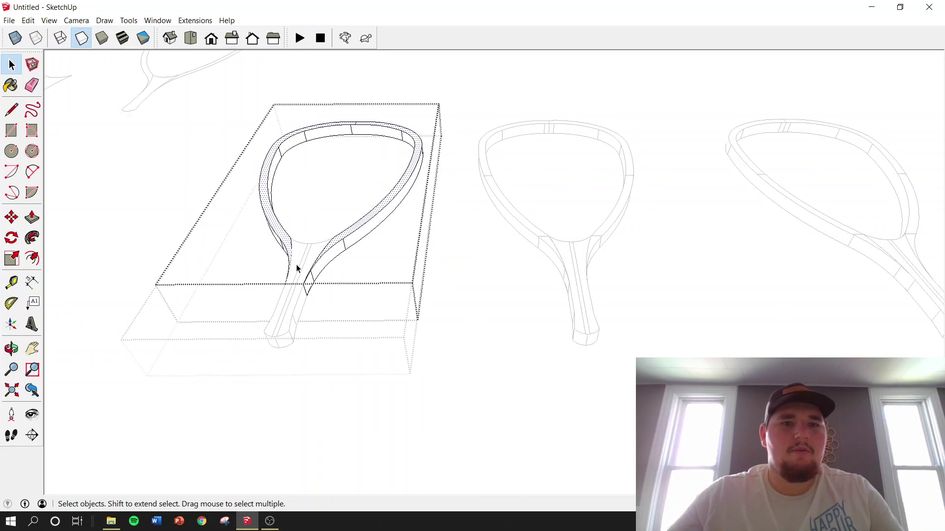
- Leave the frame group and try to paste a copy of the frame face beside the flat net outline
scroll(188, 116, up, 3)
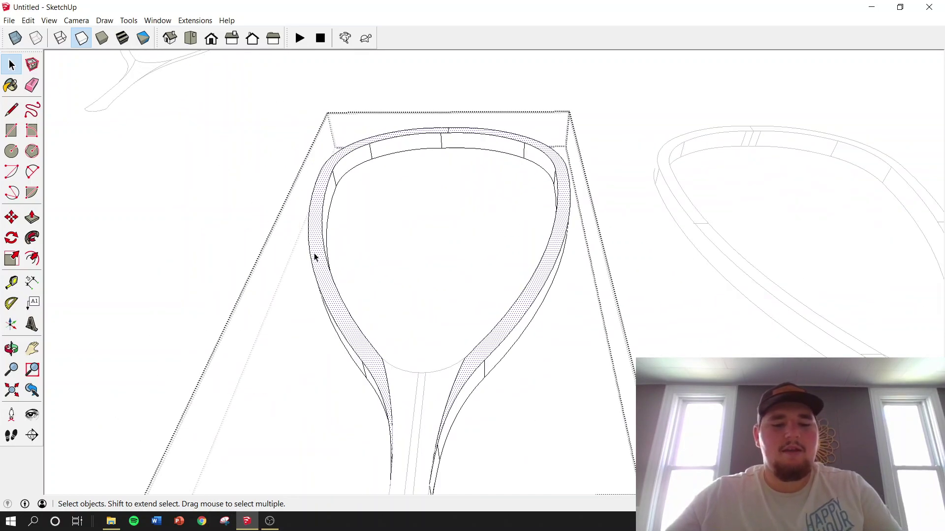
click(245, 182)
click(249, 179)
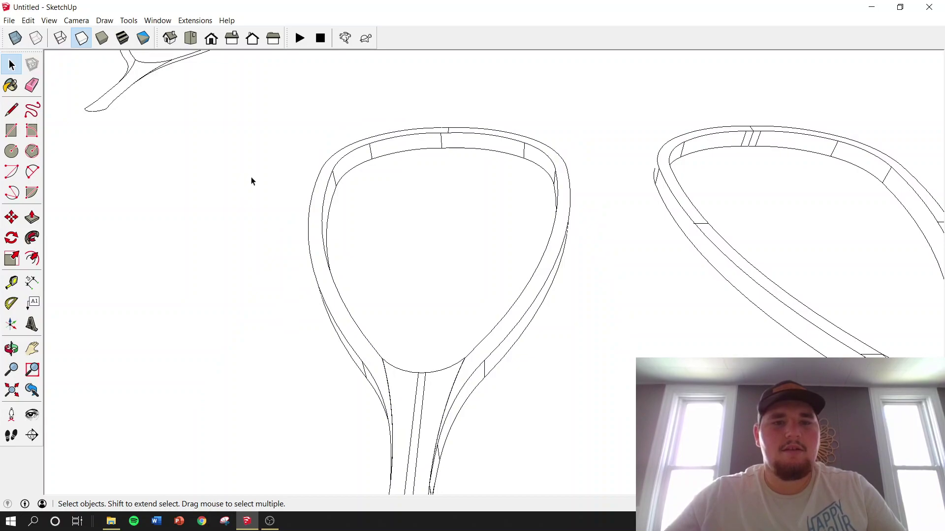
scroll(264, 170, down, 5)
scroll(254, 143, up, 6)
middle_click(258, 153)
key(ctrl+v)
scroll(281, 249, down, 4)
scroll(243, 186, up, 4)
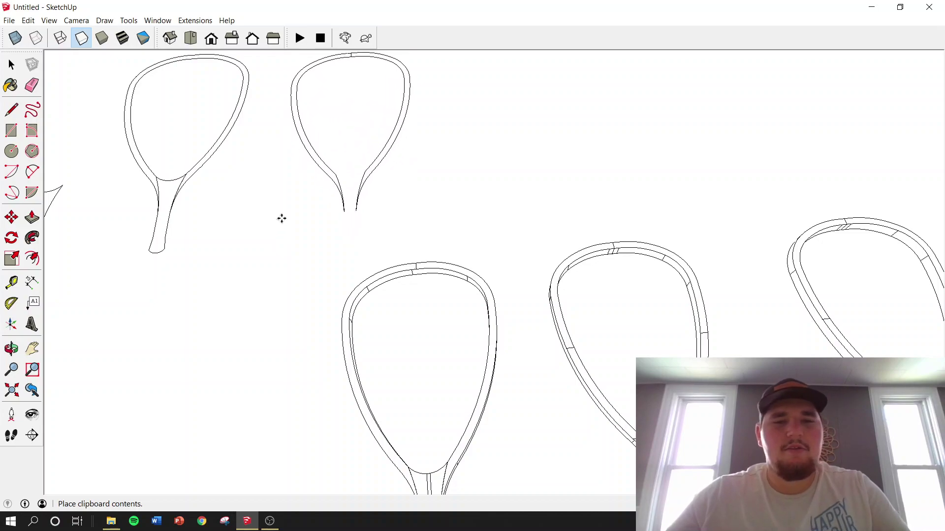
key(Escape)
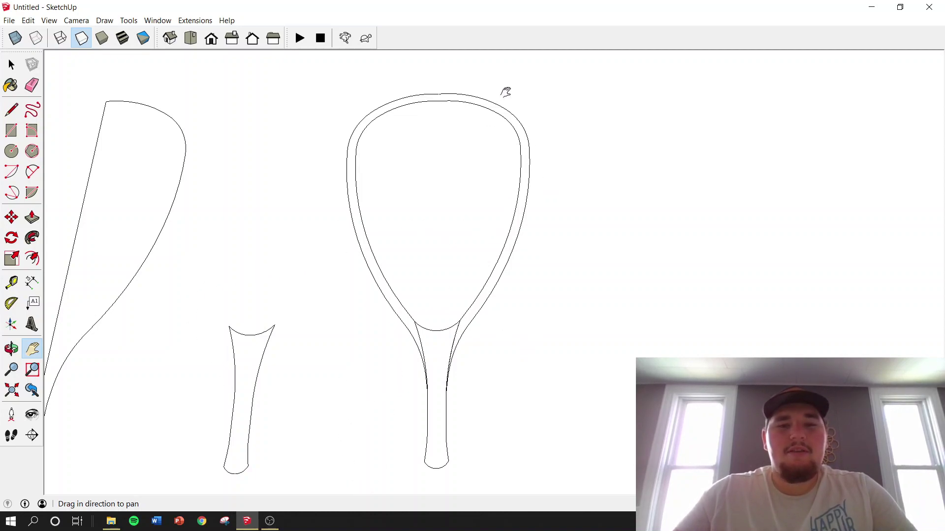
- Set the camera to the Top standard view with parallel projection
click(190, 37)
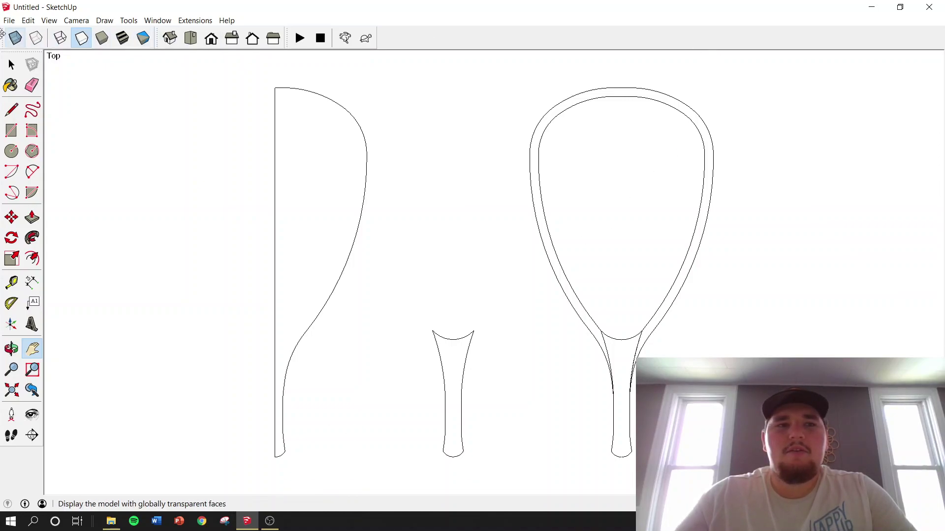
click(76, 20)
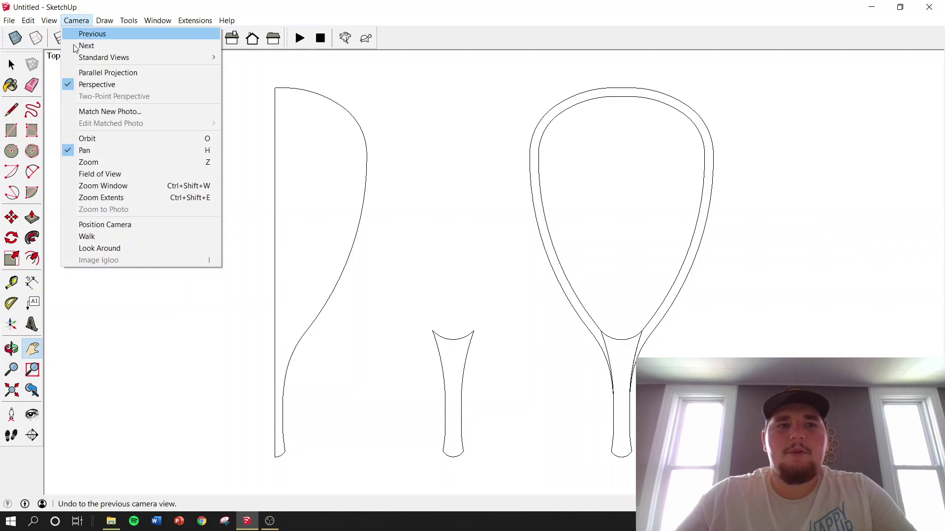
click(72, 73)
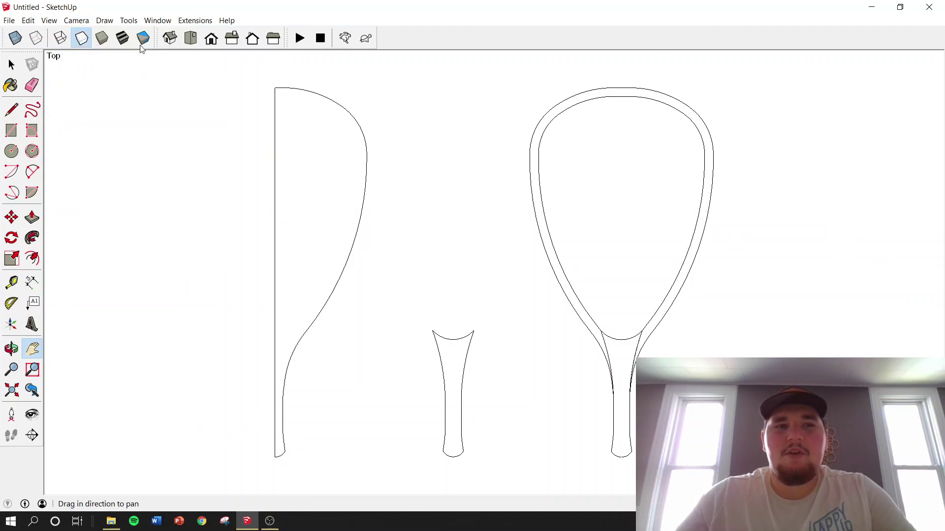
click(76, 20)
click(93, 73)
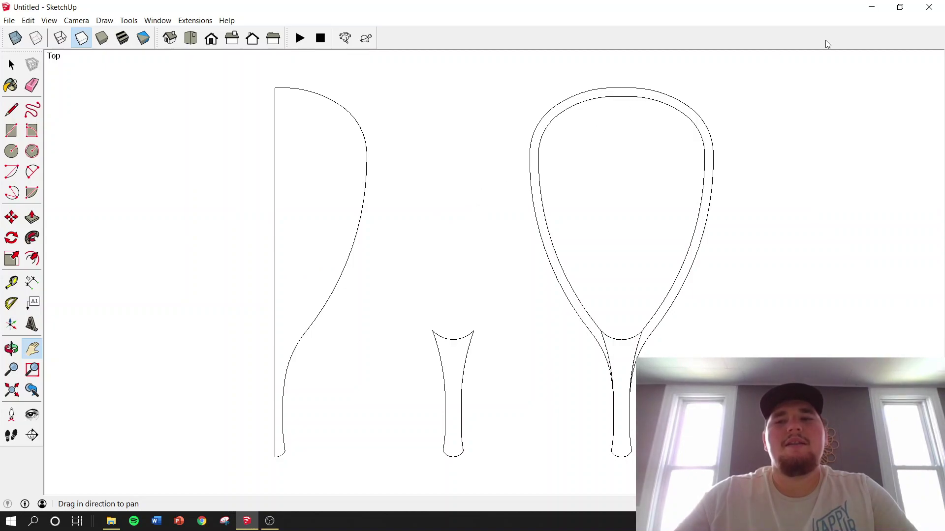
- Shrink the SketchUp window to a narrow portrait shape that frames only the complete flat net outline
click(905, 10)
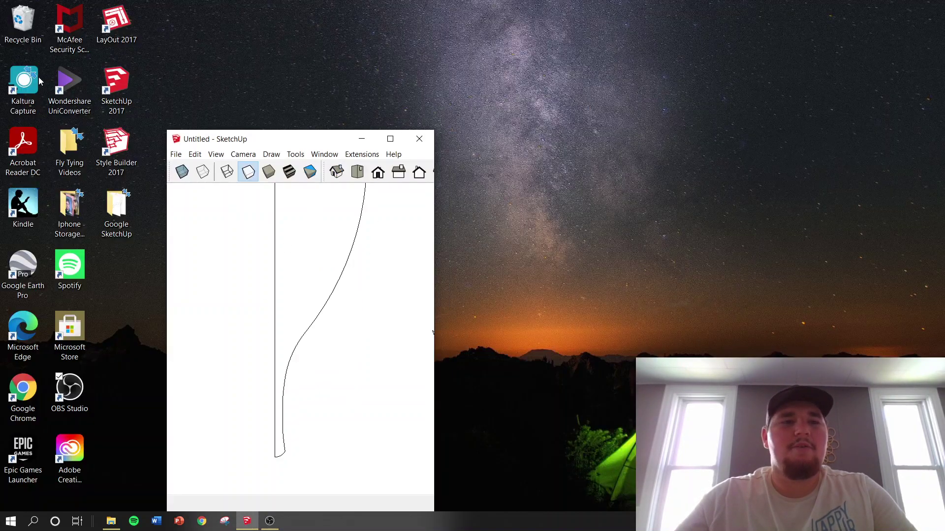
key(super+Left)
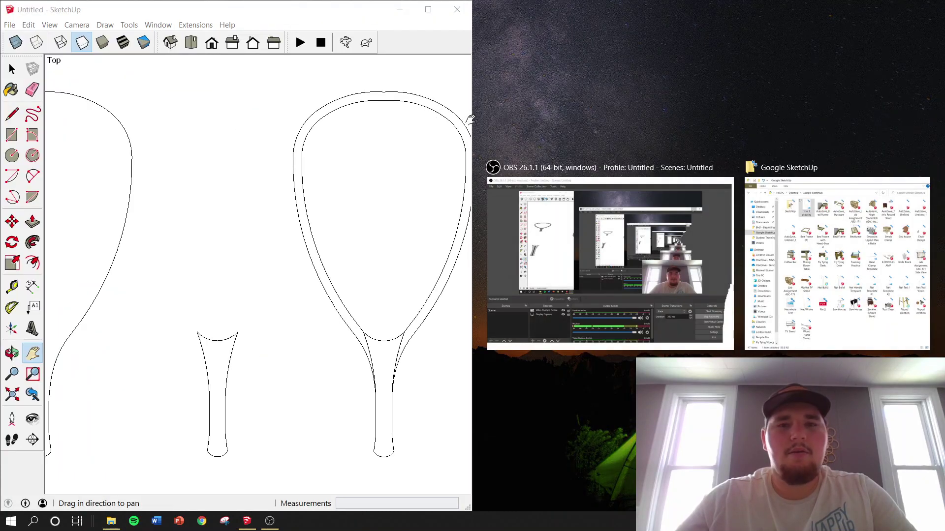
mouse_move(468, 119)
mouse_down()
mouse_move(127, 125)
mouse_move(148, 128)
mouse_up()
drag(227, 137, 226, 136)
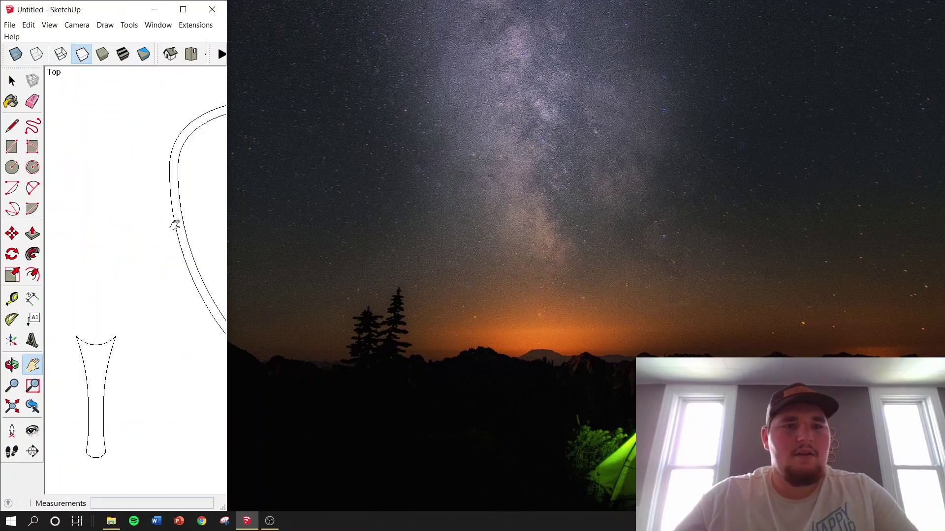
drag(174, 224, 54, 222)
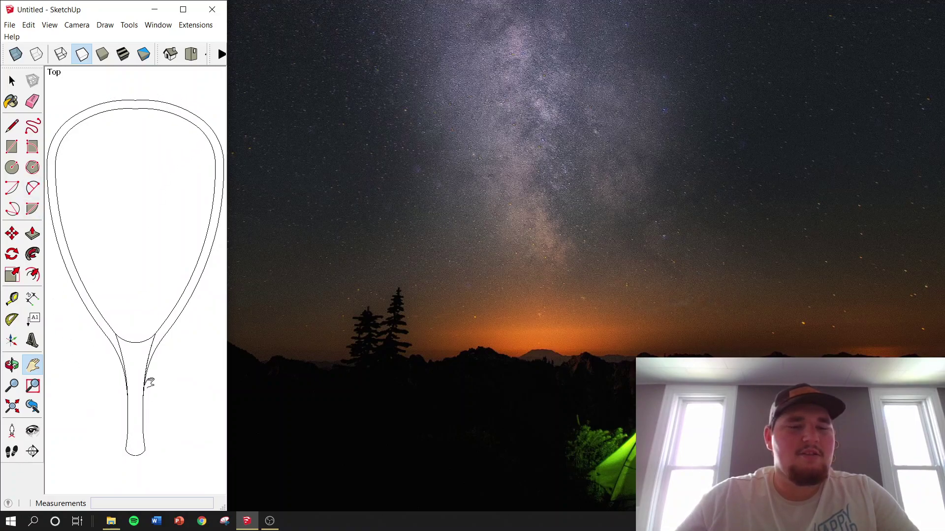
scroll(101, 277, down, 2)
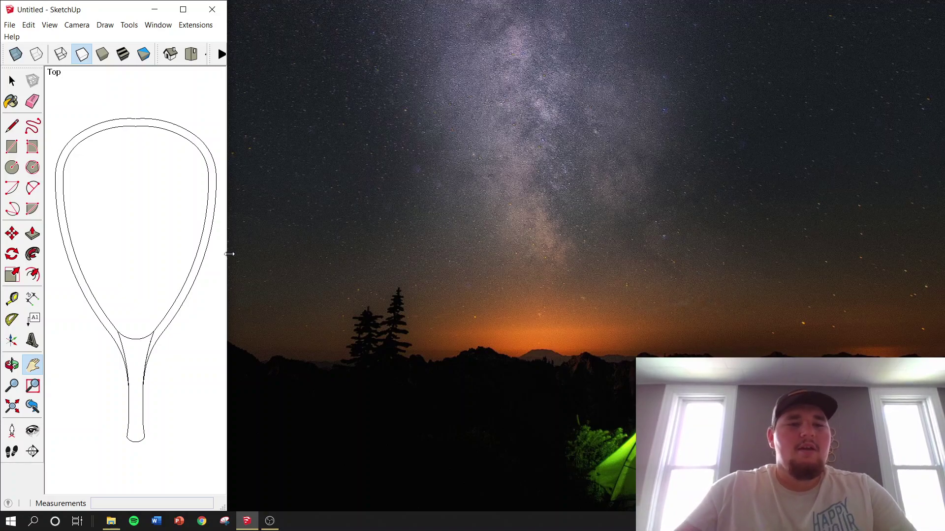
- Preview the printed page of the net outline using the HPCCA68F (HP ENVY 5000 series) printer, and close the preview
click(14, 28)
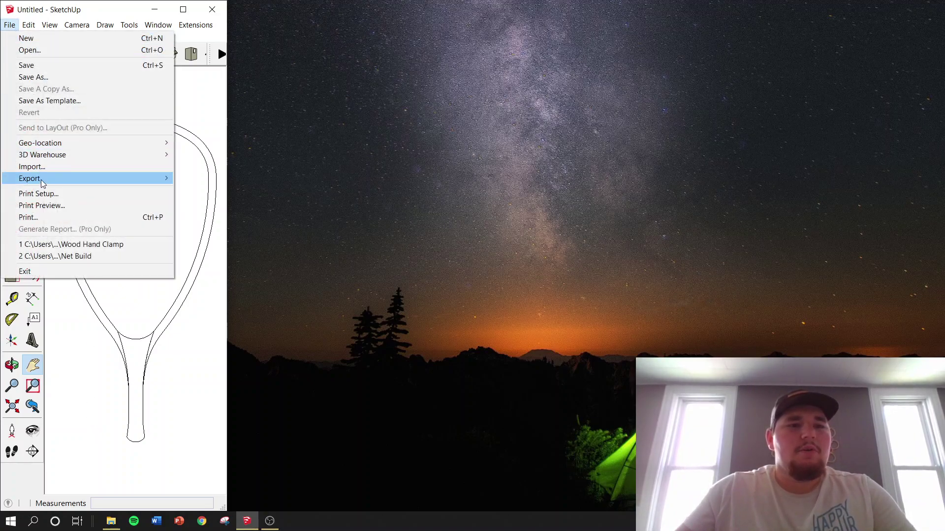
click(45, 207)
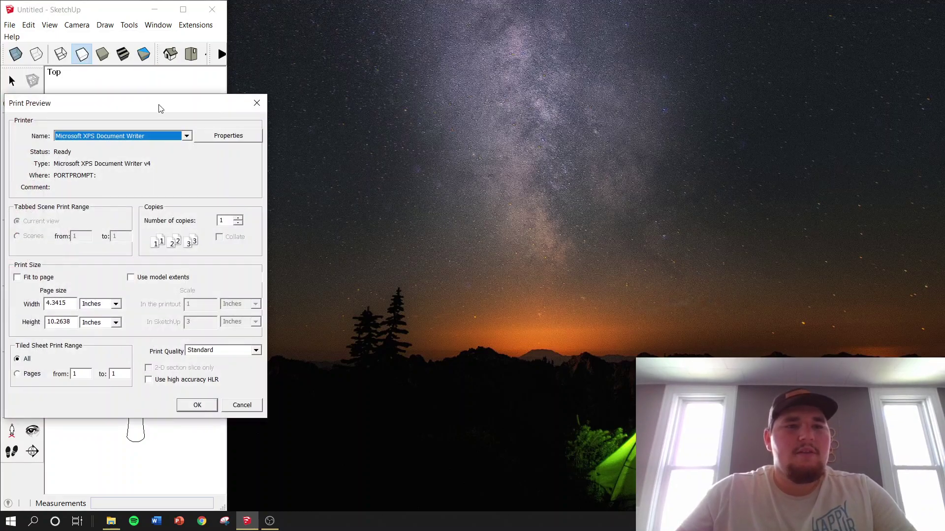
click(187, 137)
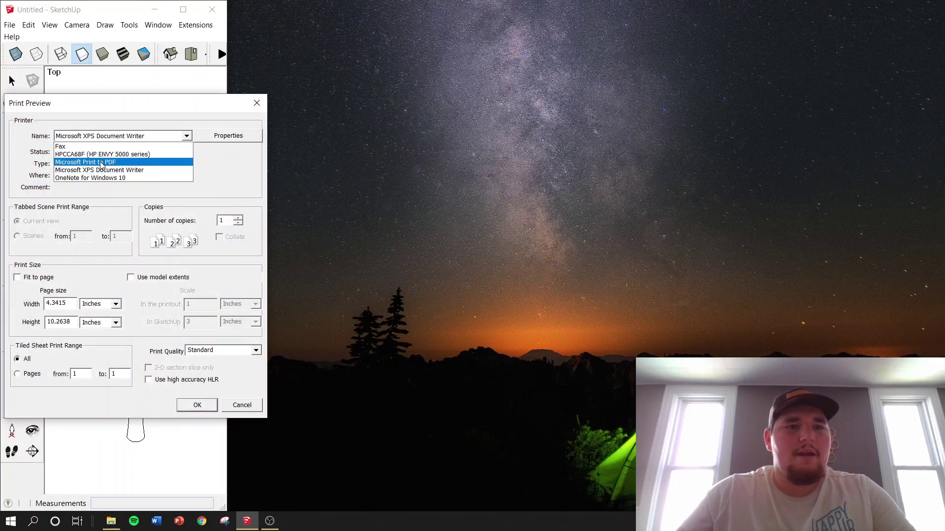
click(90, 154)
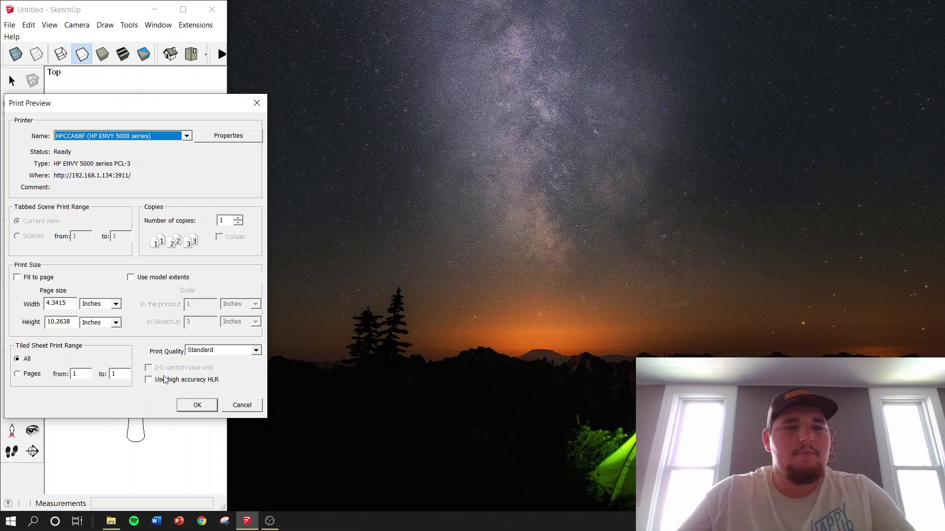
click(183, 406)
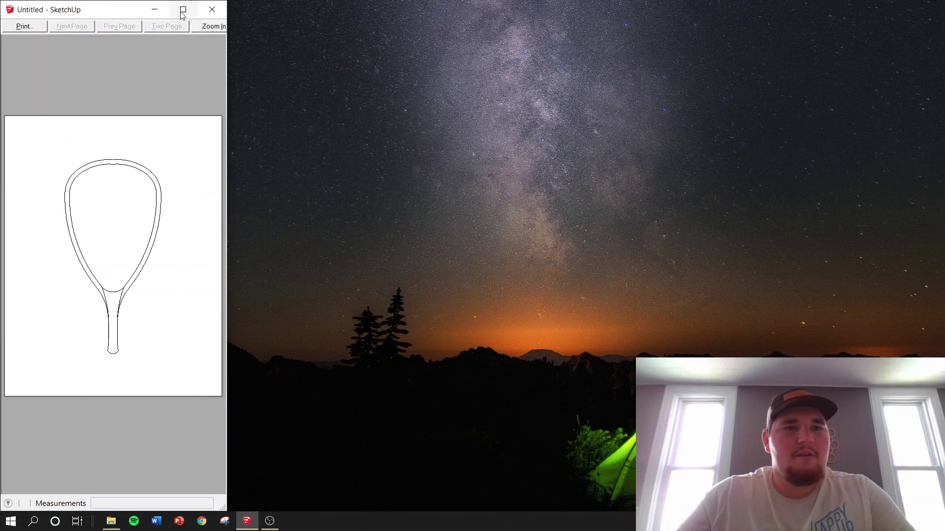
click(182, 9)
click(308, 22)
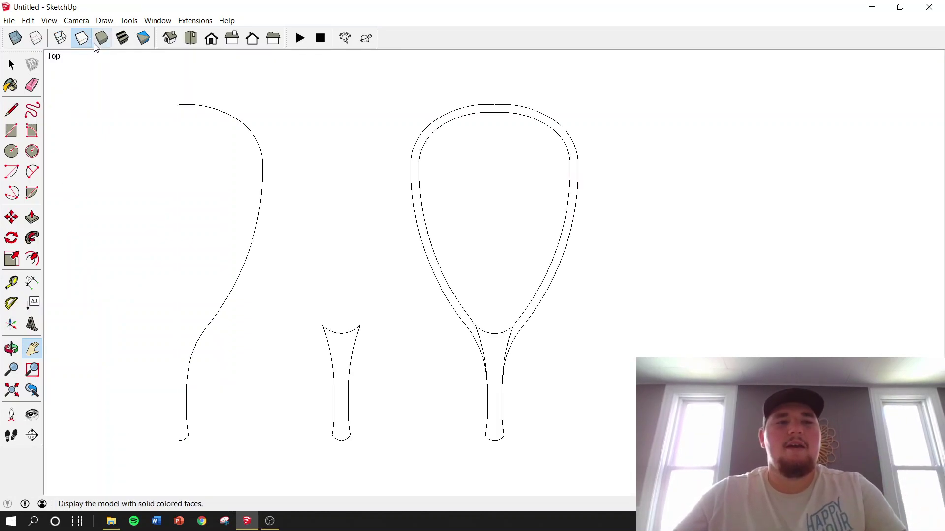
- Restore the maximized SketchUp window to its narrow size and move it fully onto the desktop
click(900, 6)
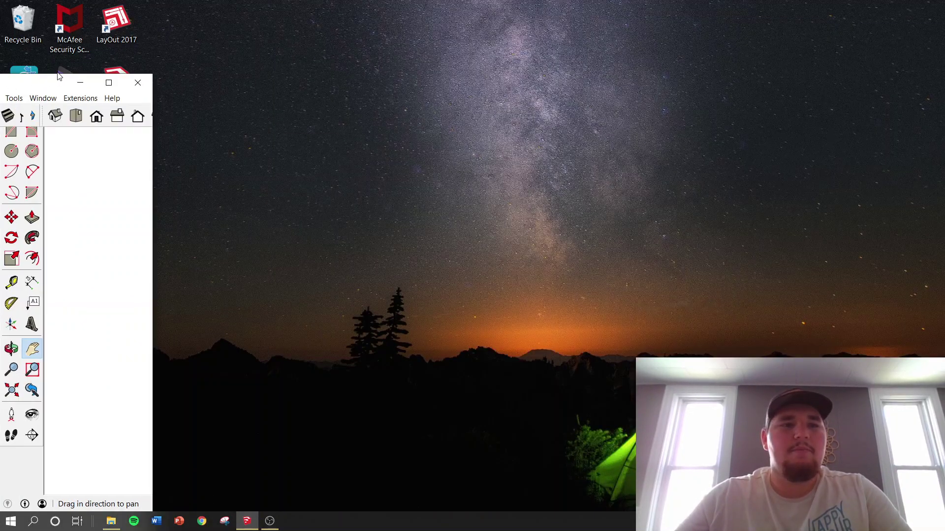
mouse_move(29, 86)
mouse_down()
mouse_move(93, 65)
mouse_move(76, 54)
mouse_move(112, 42)
mouse_move(113, 21)
mouse_move(161, 16)
mouse_up()
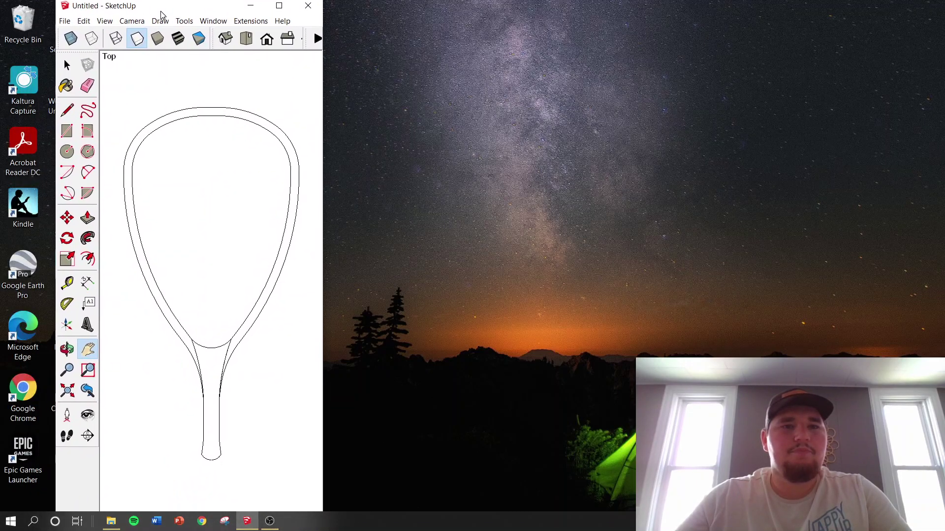
- Try a print scale of 11 in the printout to 11 in SketchUp and toggle Use model extents
click(71, 27)
click(107, 208)
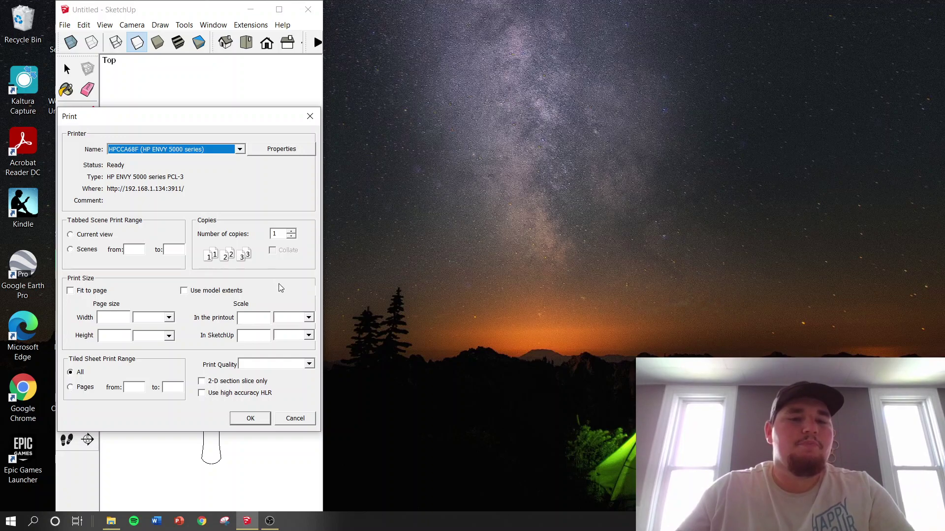
click(287, 320)
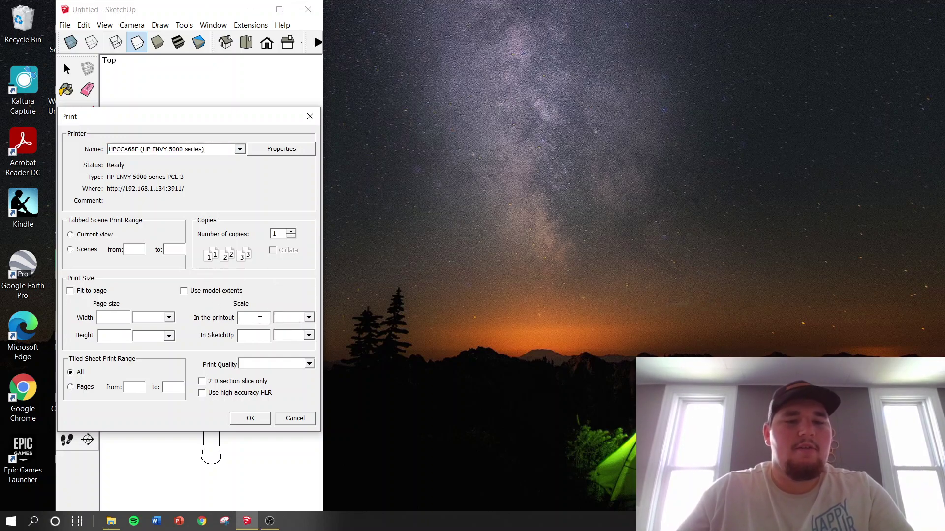
text(1)
click(254, 337)
text(11)
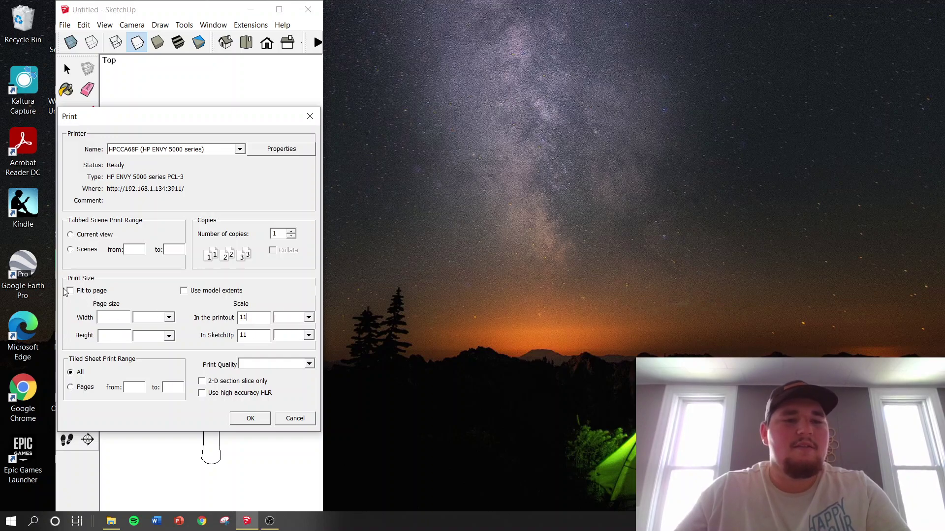
click(184, 292)
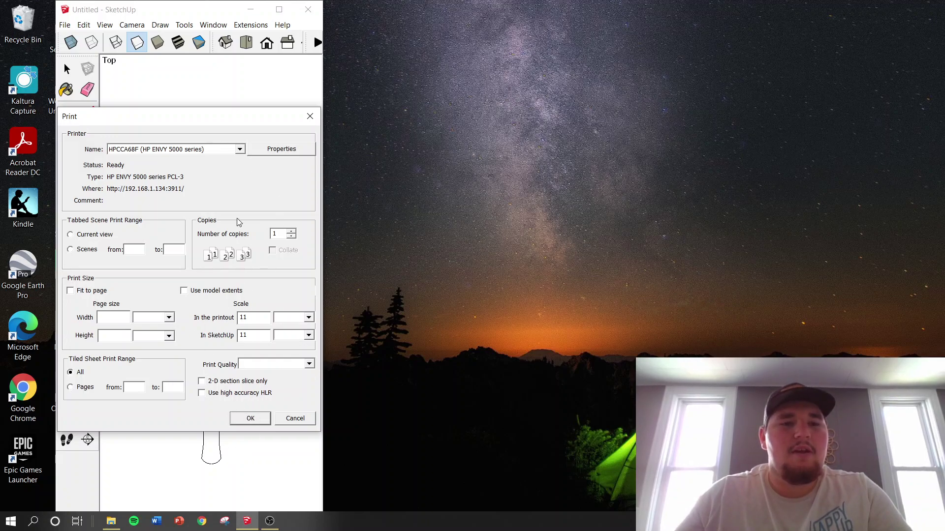
- Choose Microsoft XPS Document Writer as the printer and clear both print scale values
click(242, 152)
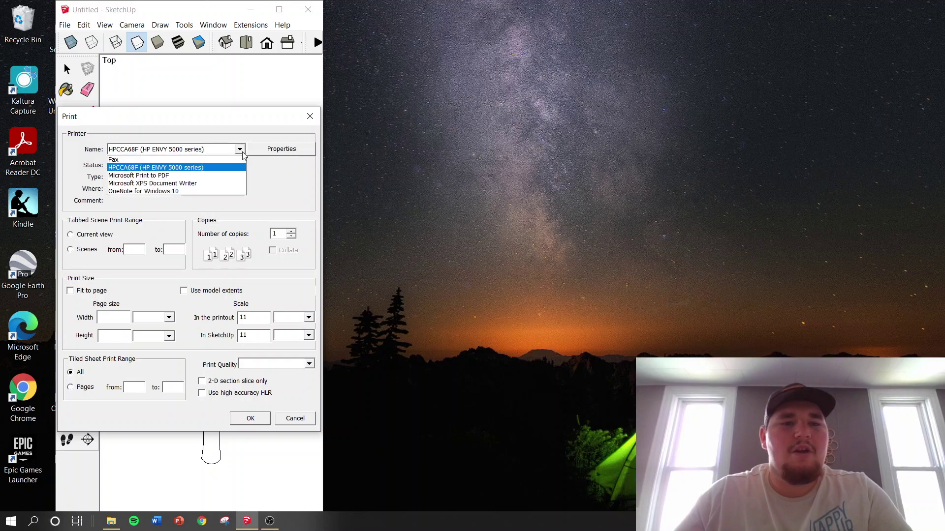
click(160, 184)
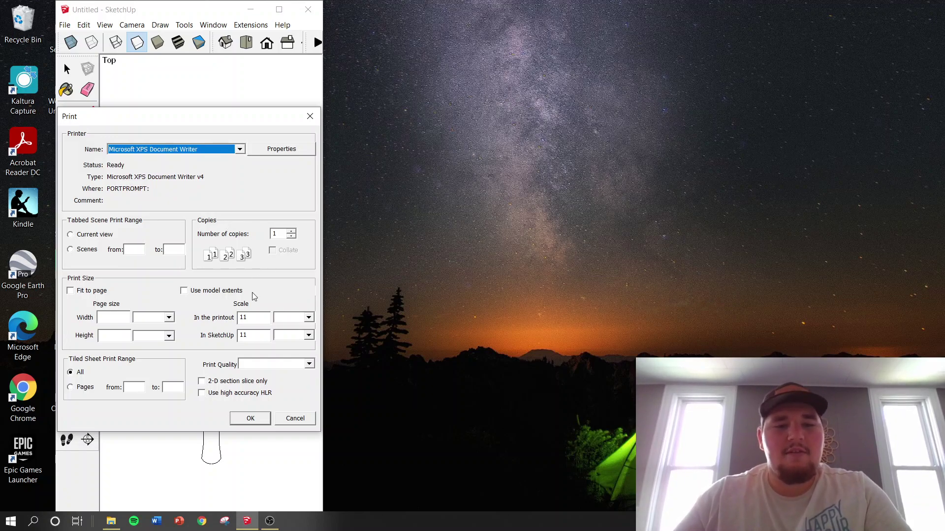
double_click(248, 317)
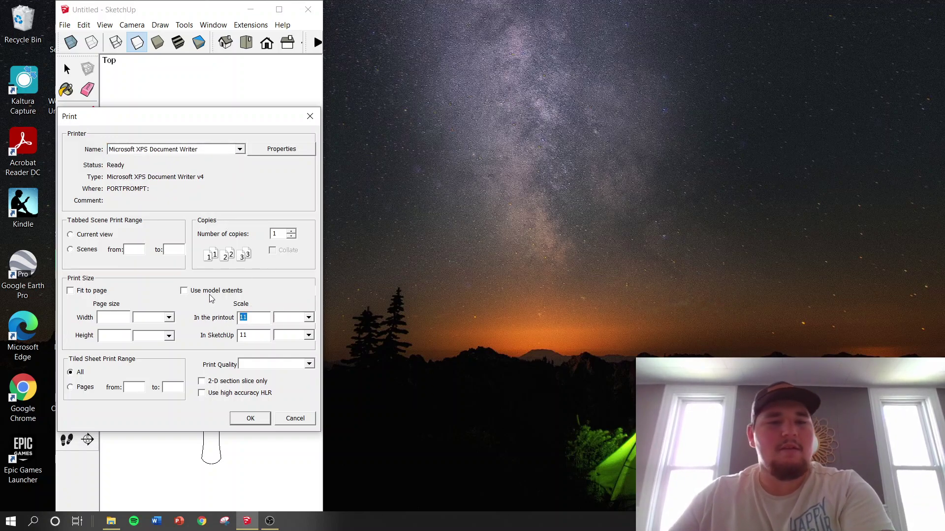
key(BackSpace)
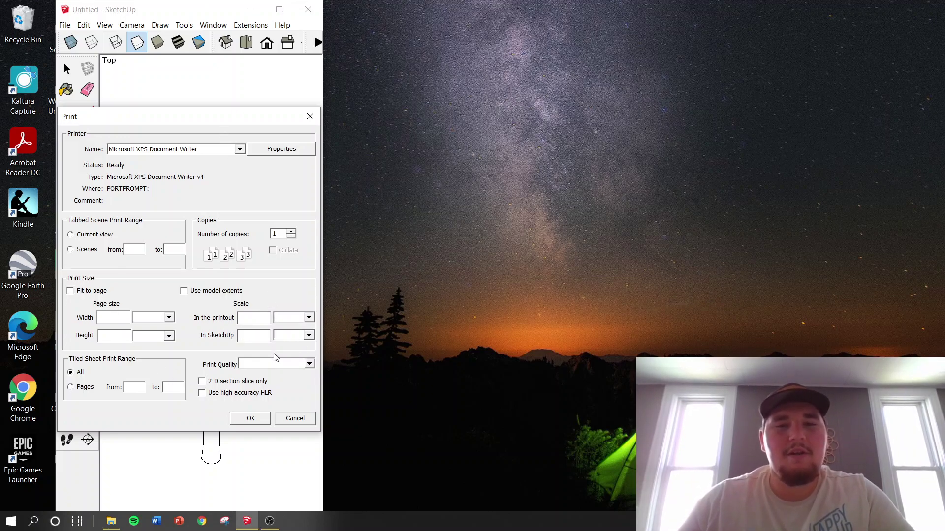
- Preview the printed page of the net outline in an enlarged window, and close the preview
mouse_move(182, 127)
mouse_down()
mouse_move(460, 142)
mouse_move(509, 128)
mouse_up()
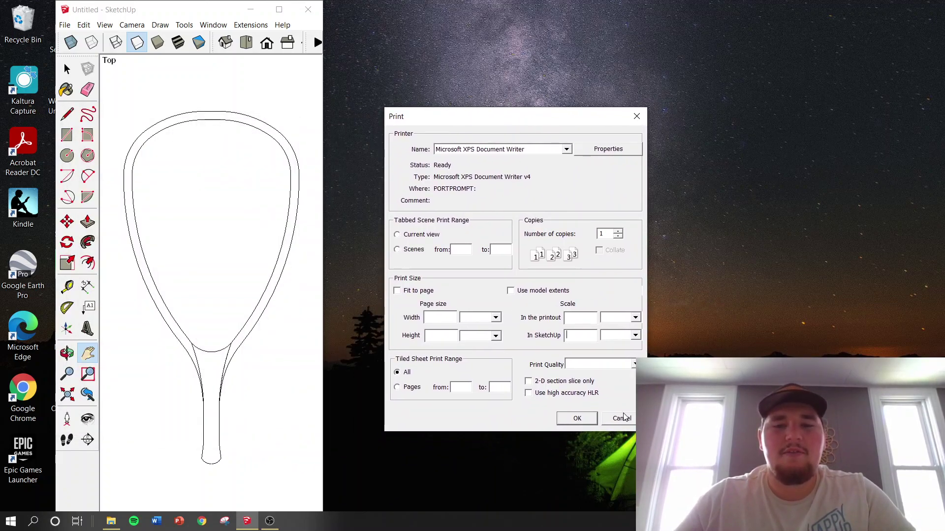
click(577, 419)
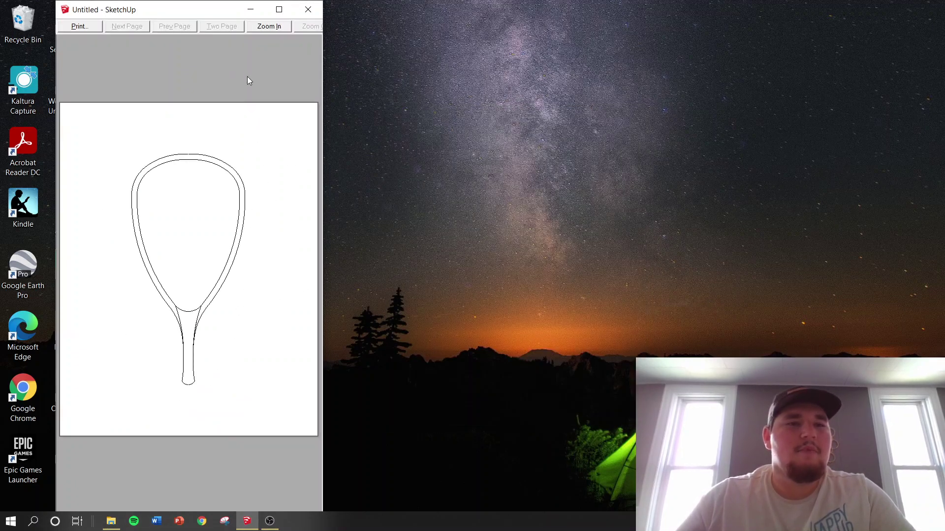
click(270, 11)
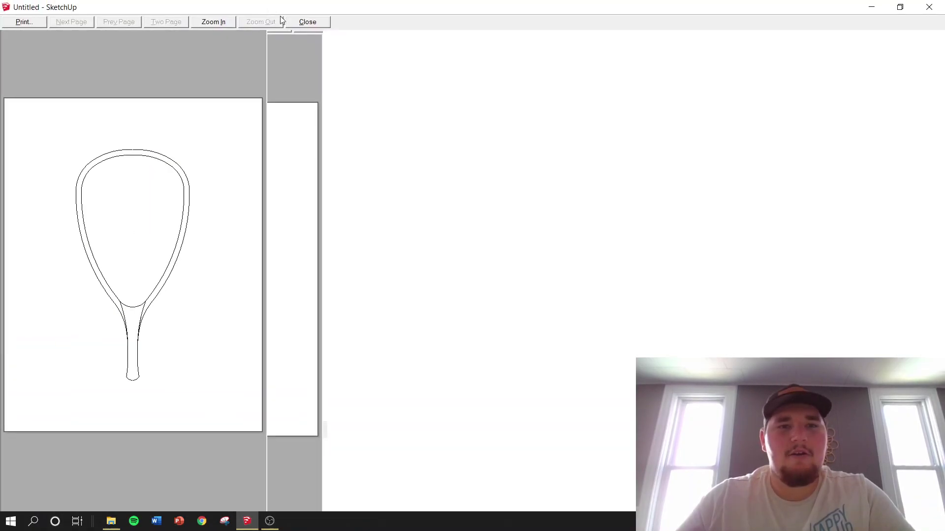
click(308, 22)
- Restore the SketchUp window to its narrow portrait size and move it clear of the desktop's edge
click(899, 5)
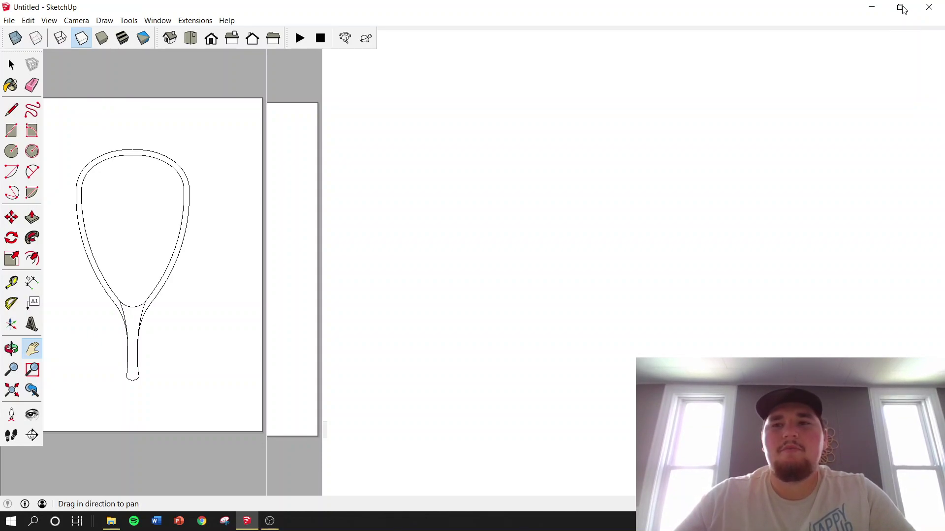
click(899, 7)
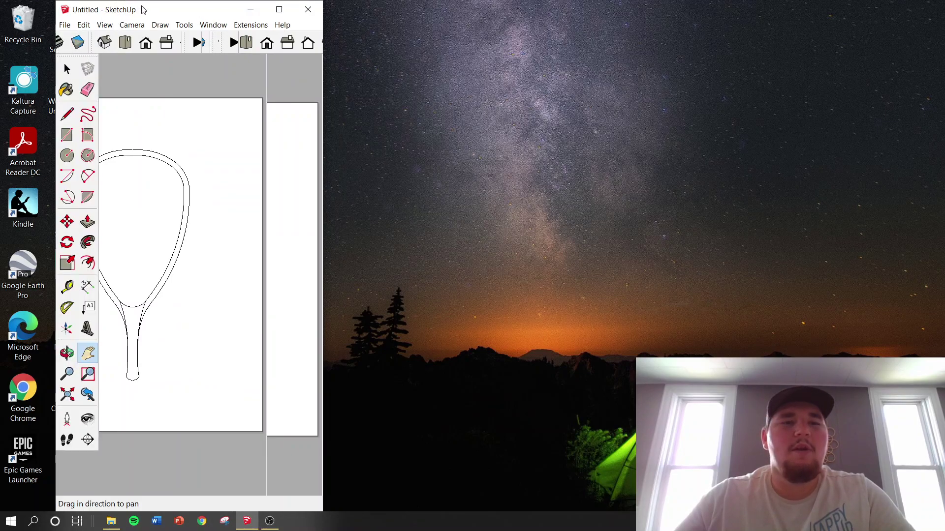
drag(79, 21, 229, 10)
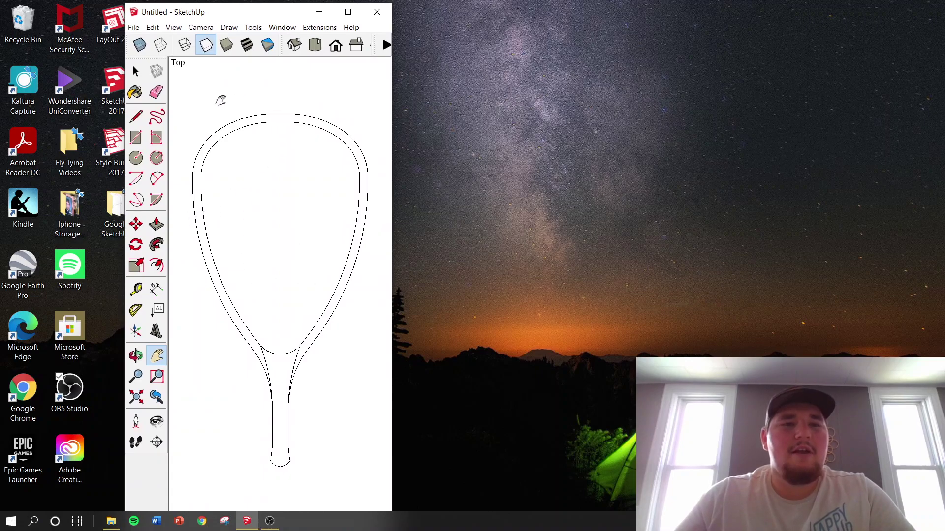
click(134, 27)
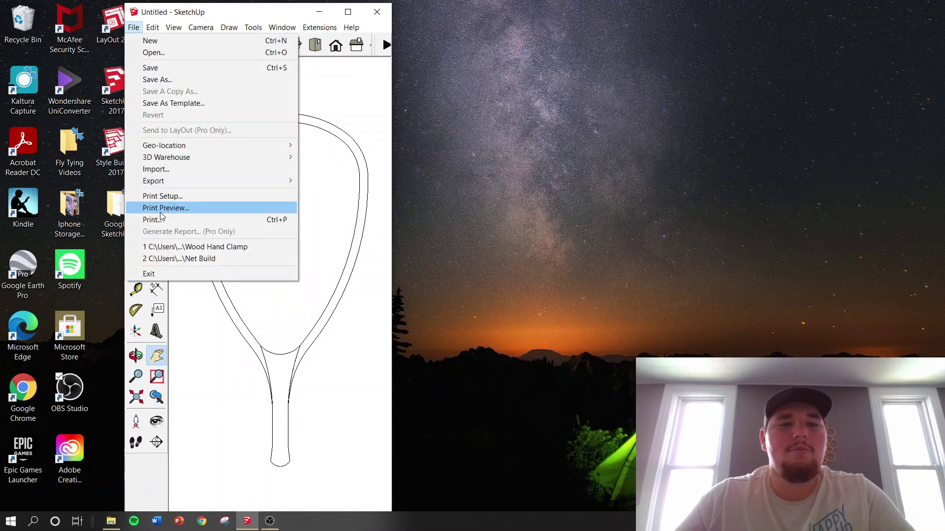
click(154, 207)
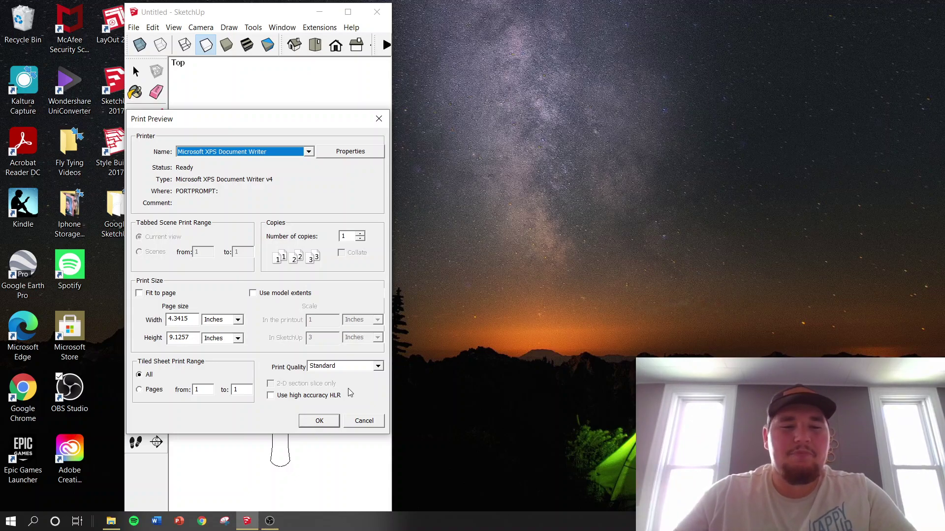
click(363, 420)
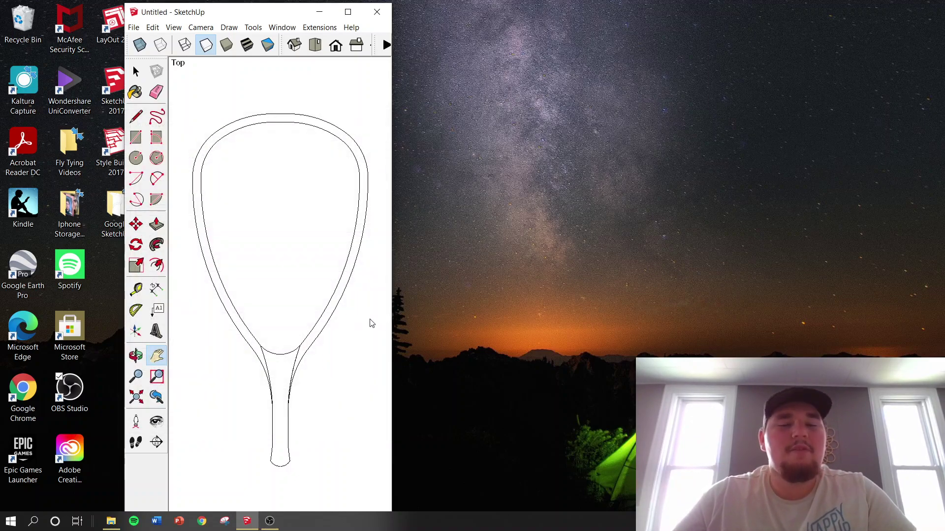
- Switch the camera to Parallel Projection and set the In SketchUp print preview scale to 1 inch
click(201, 27)
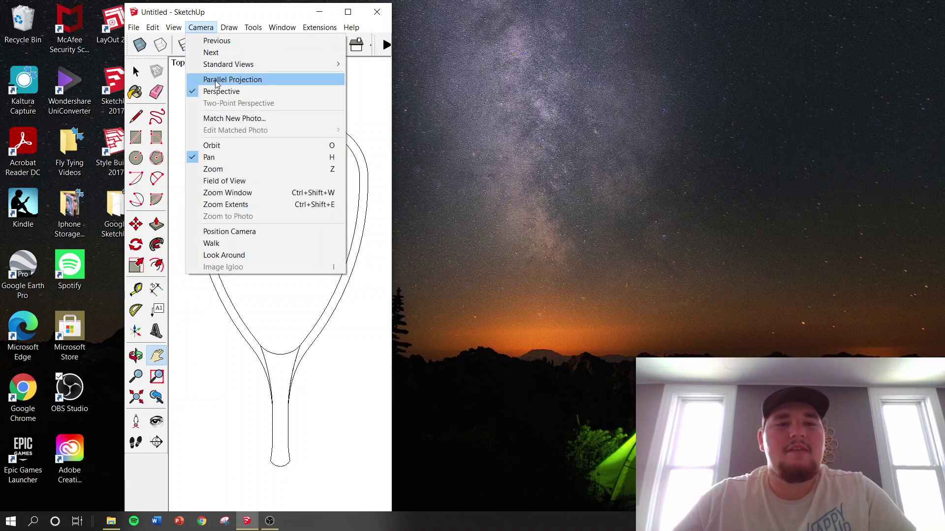
click(240, 80)
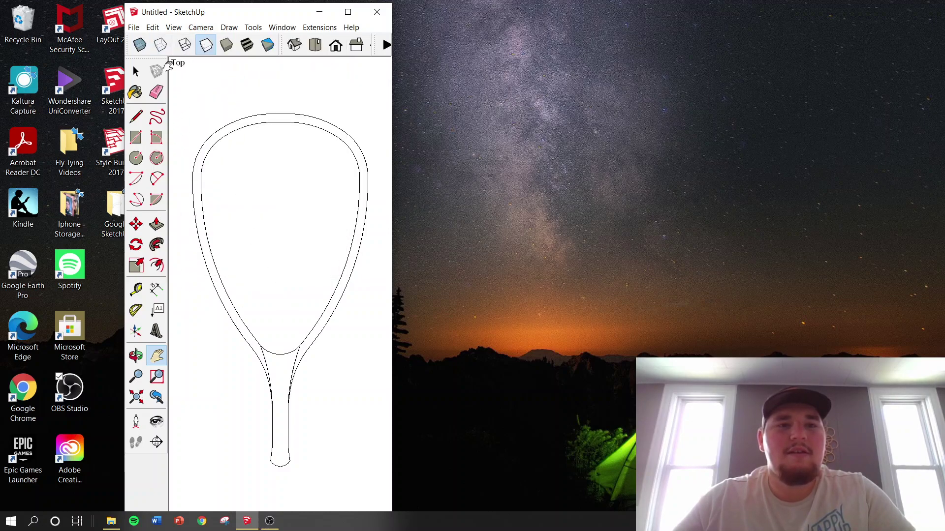
click(133, 28)
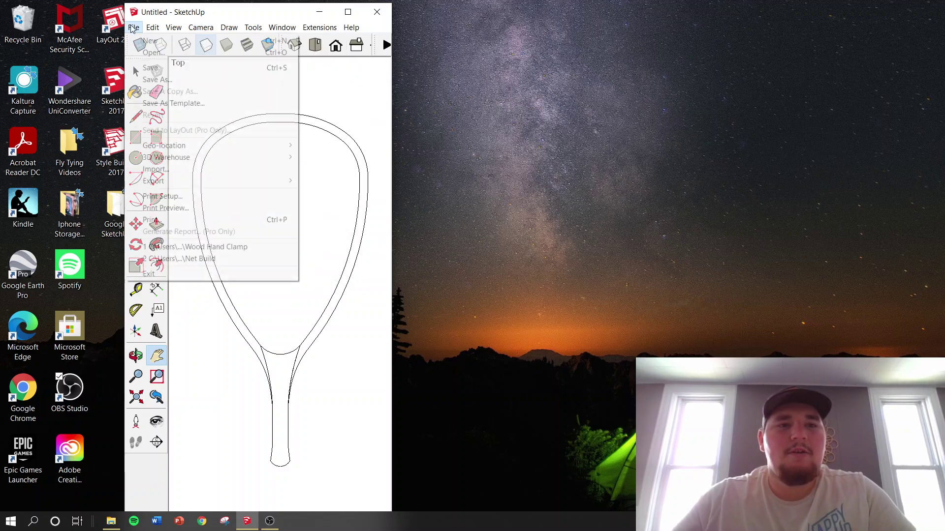
click(160, 213)
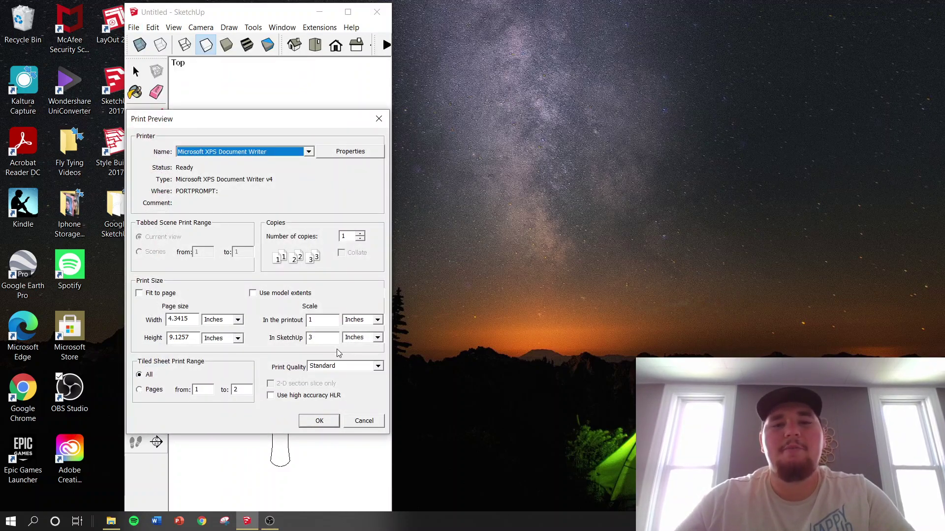
double_click(314, 339)
text(1)
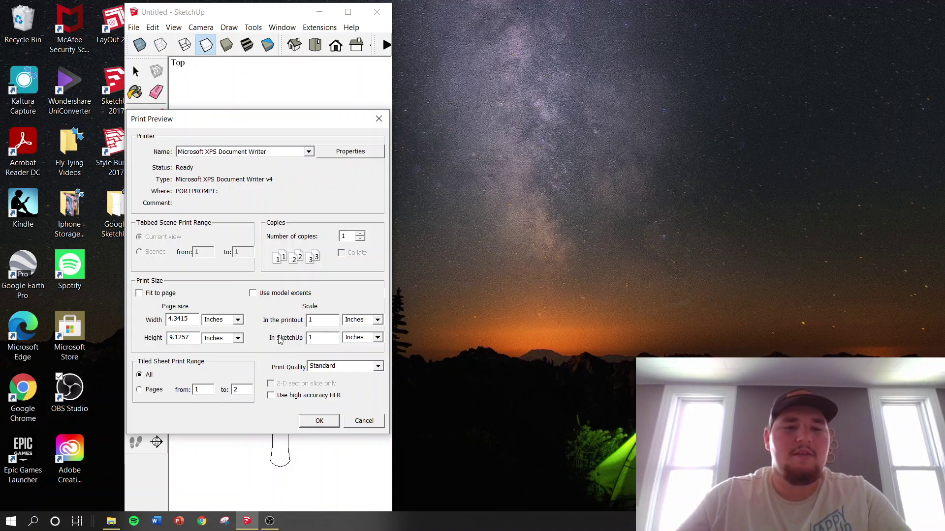
- Try the Use model extents and Fit to page options, re-entering 1 inch as the In SketchUp scale
click(253, 294)
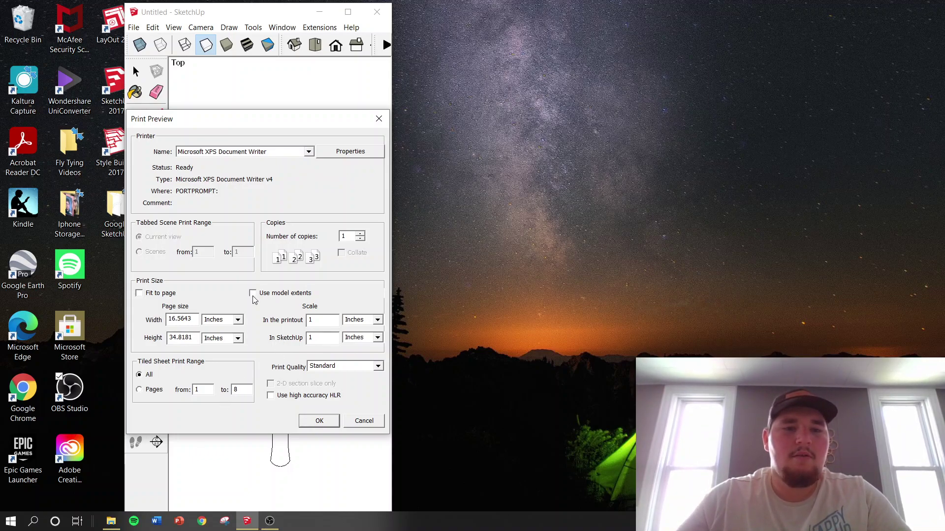
click(139, 294)
click(145, 294)
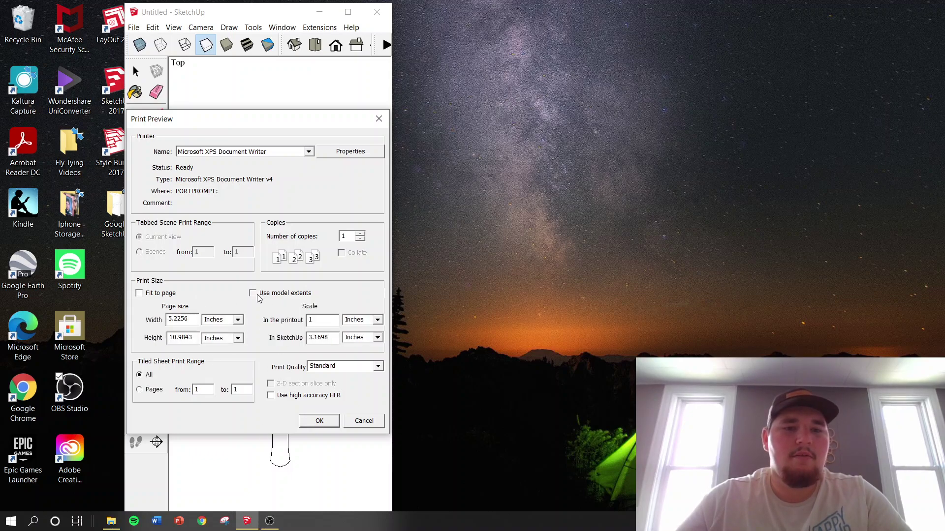
double_click(317, 333)
text(1)
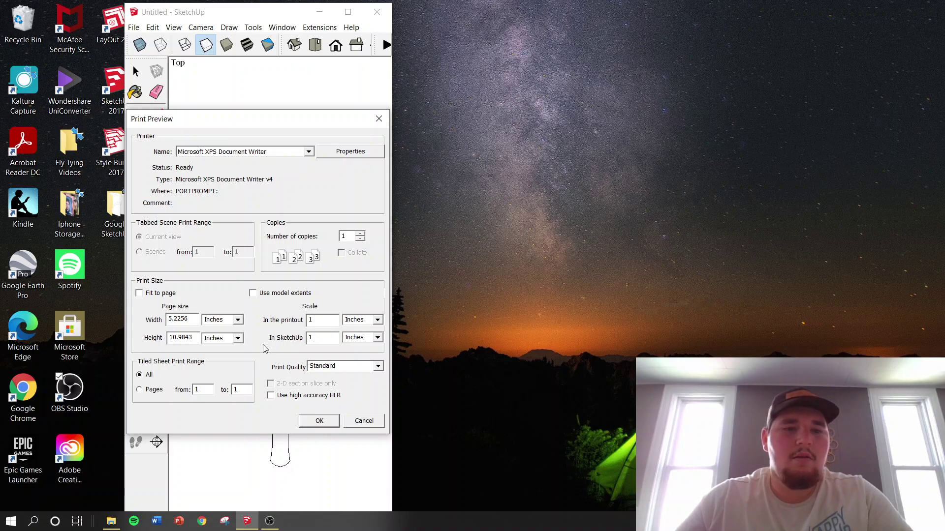
click(192, 295)
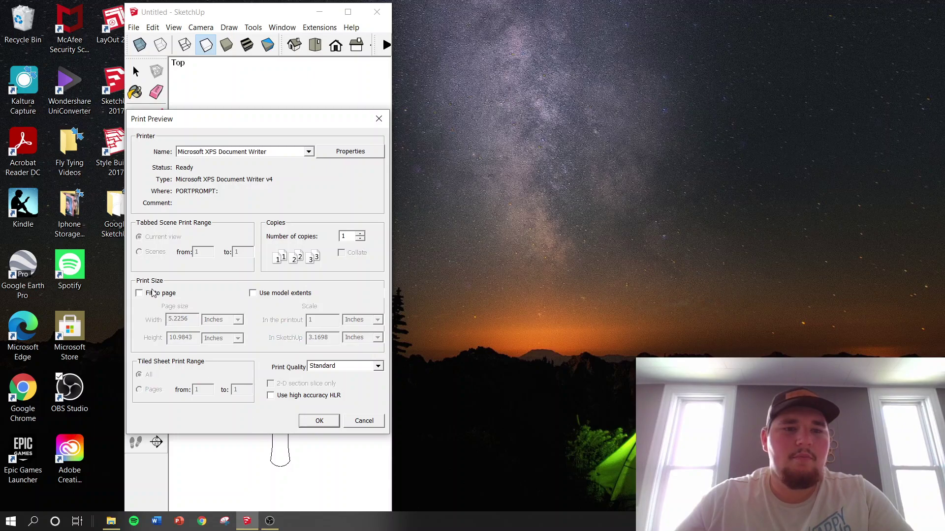
- Set the In SketchUp scale to 1 inch with Fit to page off, and generate the print preview
click(316, 337)
text(1)
double_click(315, 337)
click(316, 337)
double_click(317, 337)
text(1)
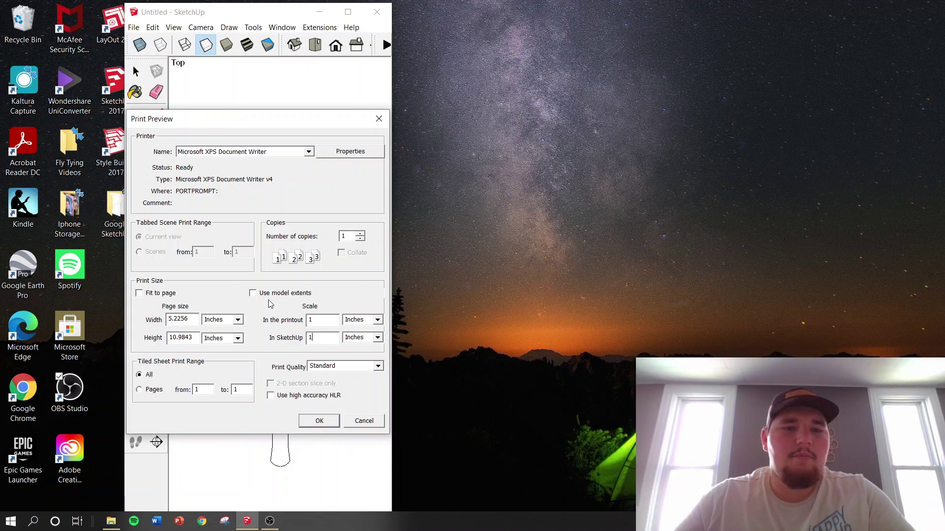
click(318, 422)
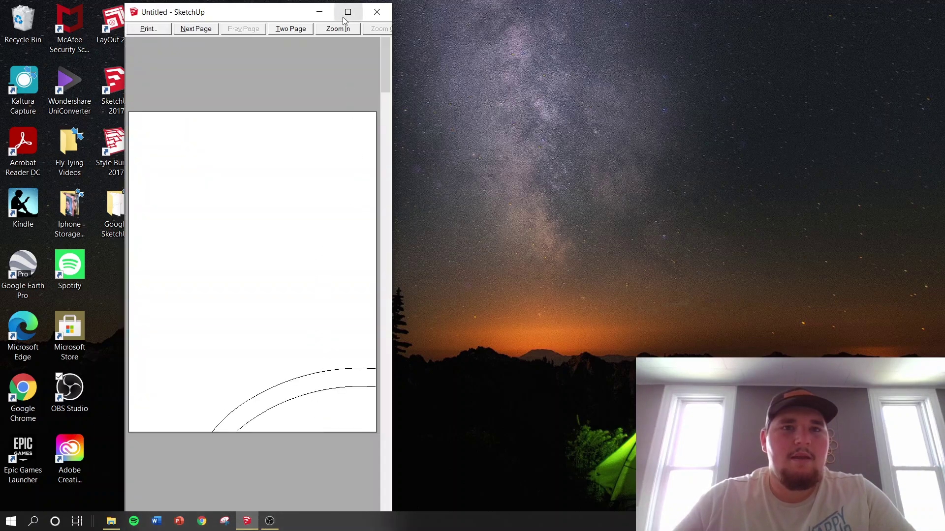
- Examine all tiled pages of the full-scale net preview in a maximized window, and close the preview
click(343, 16)
click(89, 23)
click(89, 22)
click(89, 23)
click(71, 22)
click(71, 22)
click(71, 22)
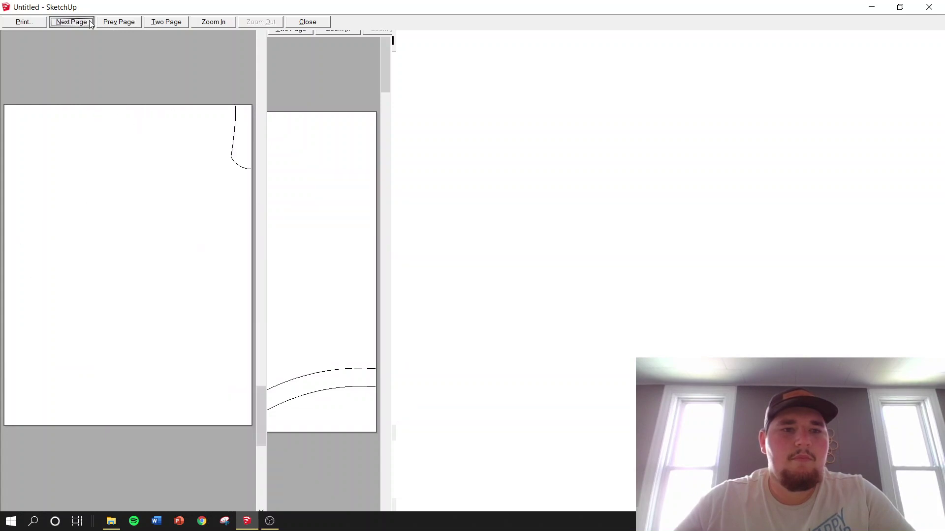
click(90, 23)
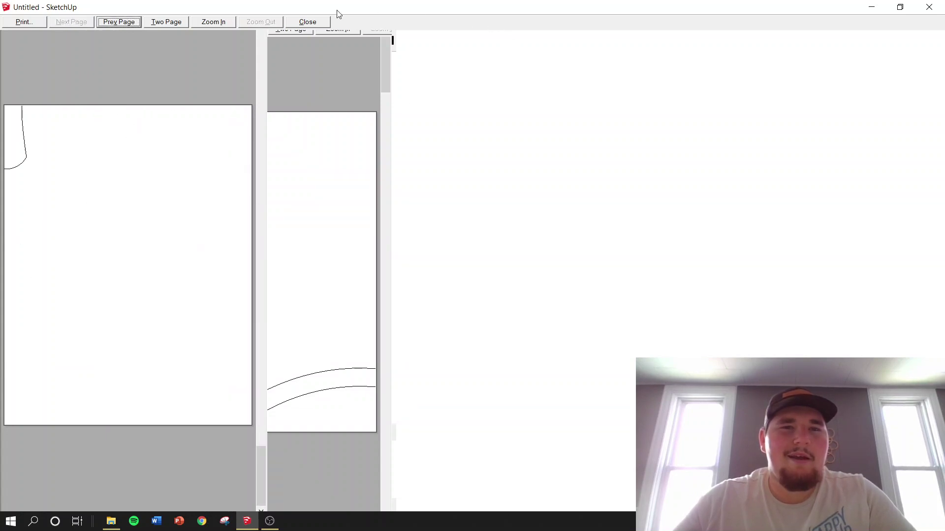
click(309, 23)
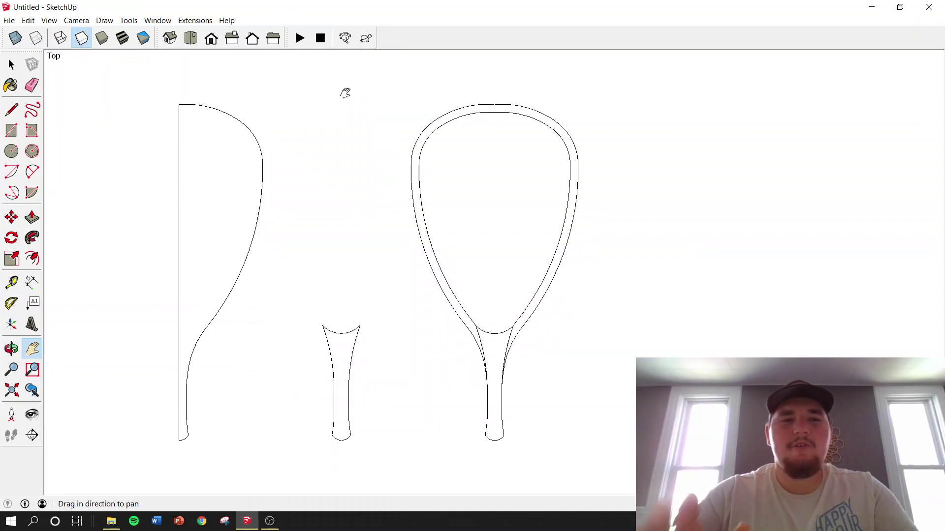
- Restore the narrow SketchUp window and enlarge and center the net outline so it nearly fills the drawing area
click(900, 6)
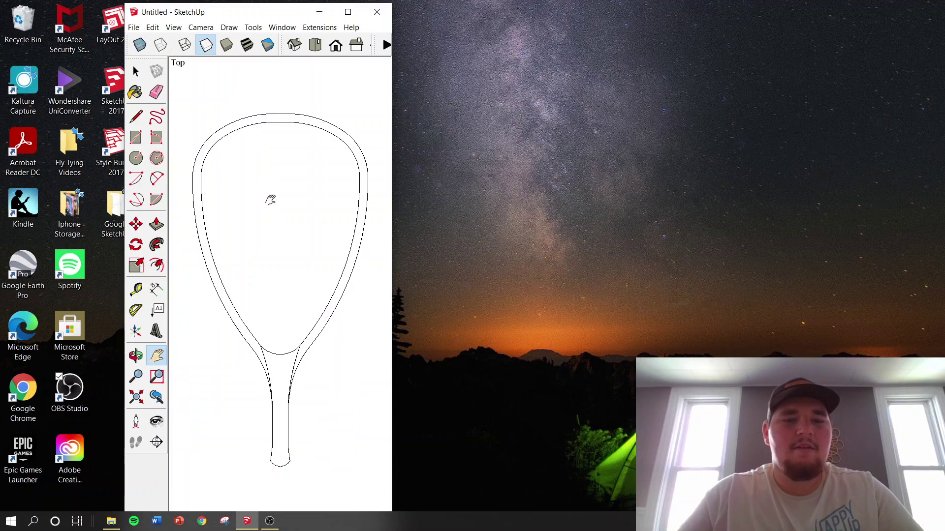
click(136, 376)
drag(205, 334, 228, 286)
drag(236, 263, 249, 238)
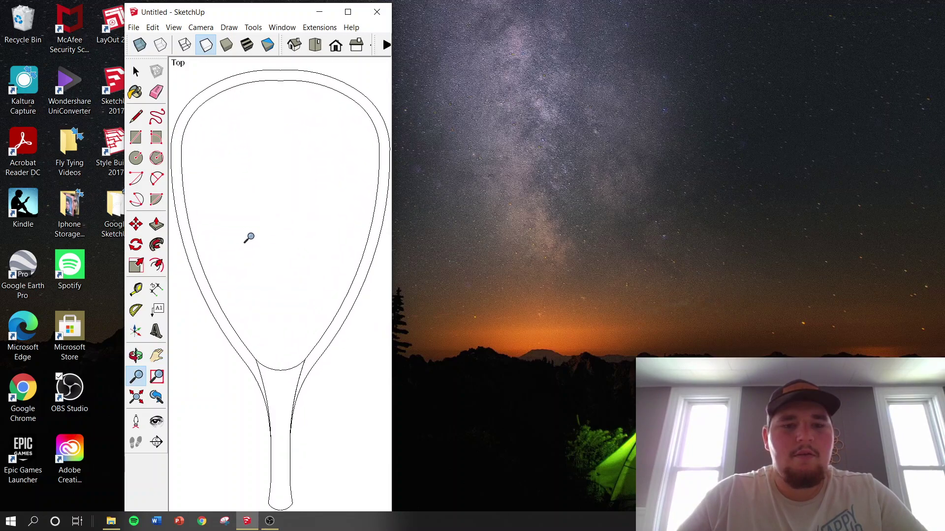
key(h)
drag(253, 263, 253, 256)
key(space)
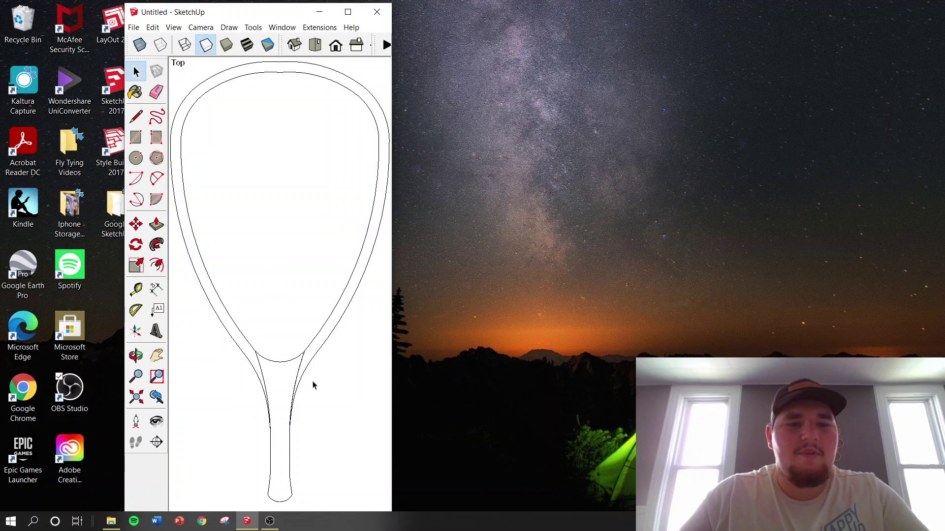
- Generate a print preview of the net outline at 1 inch to 1 inch scale for Microsoft XPS Document Writer
click(134, 27)
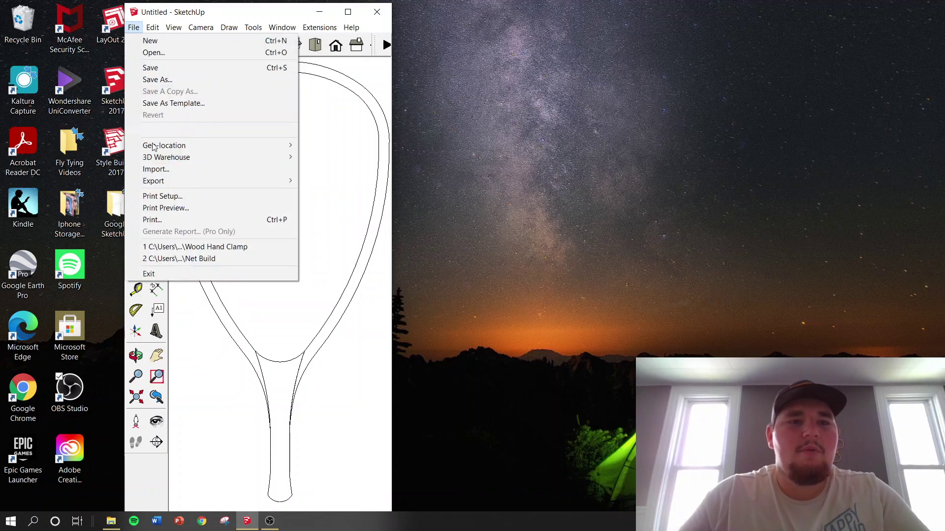
click(166, 208)
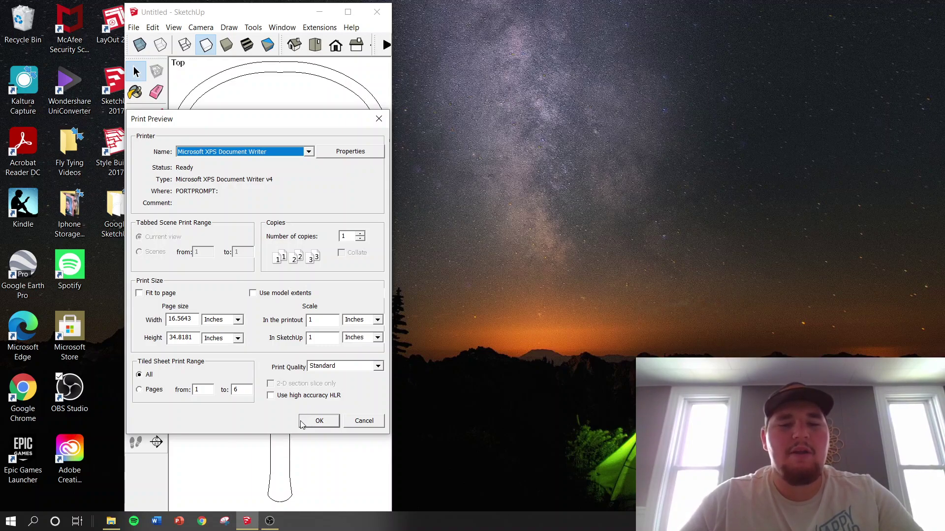
click(318, 421)
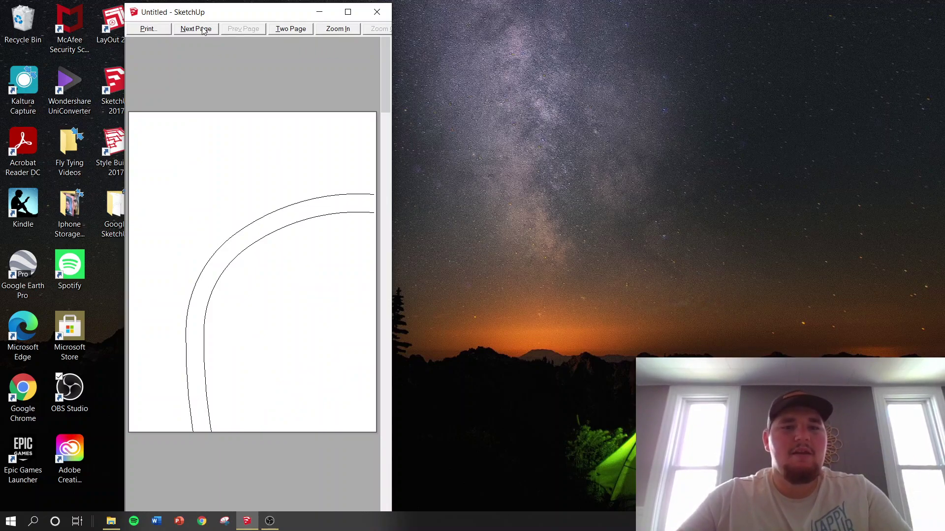
- Look through all tiled pages of the print preview, from the net's upper hoop to the handle end
click(204, 31)
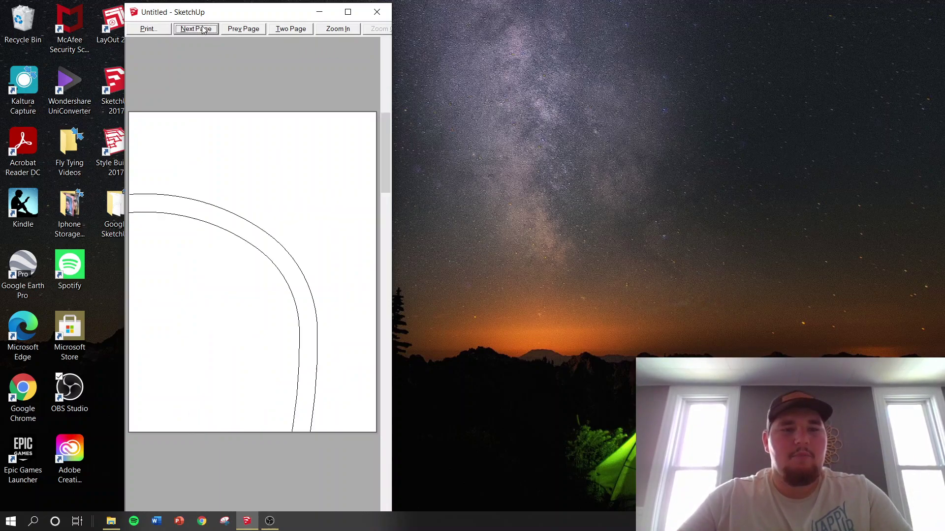
click(204, 28)
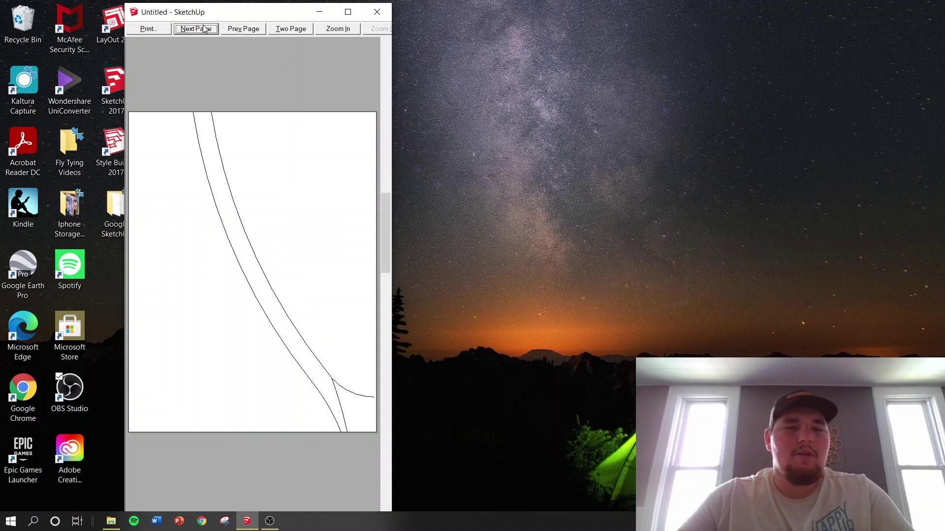
click(204, 29)
click(203, 28)
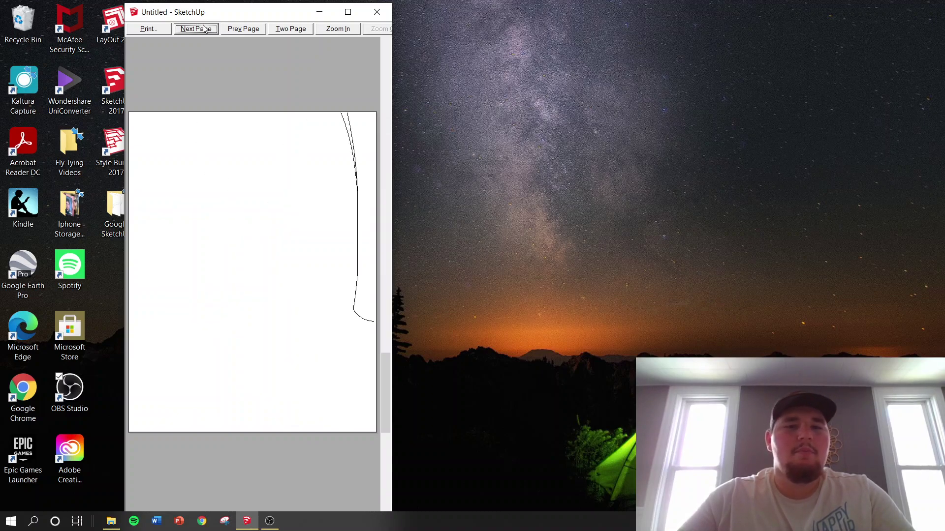
click(203, 28)
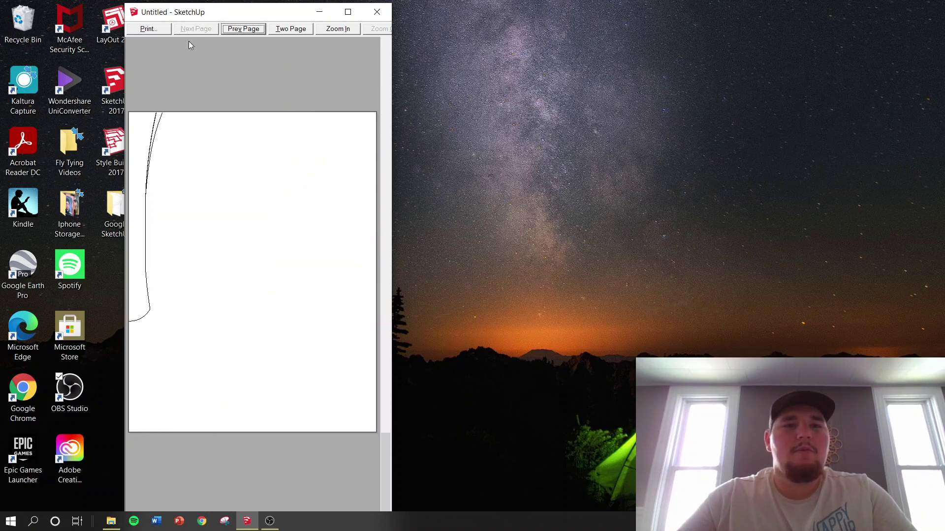
- Print all tiled pages from the preview to an OpenXPS document named Net 2 Test in the Google SketchUp folder
click(154, 31)
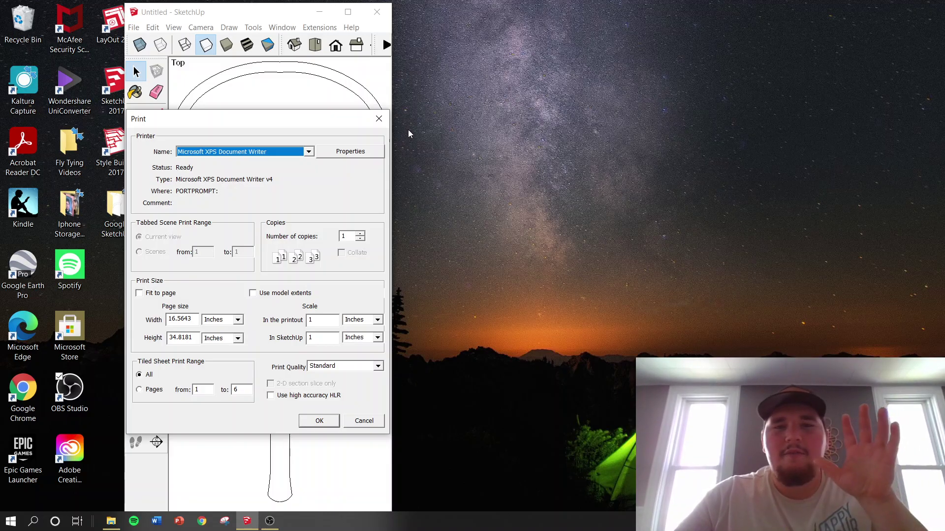
click(318, 421)
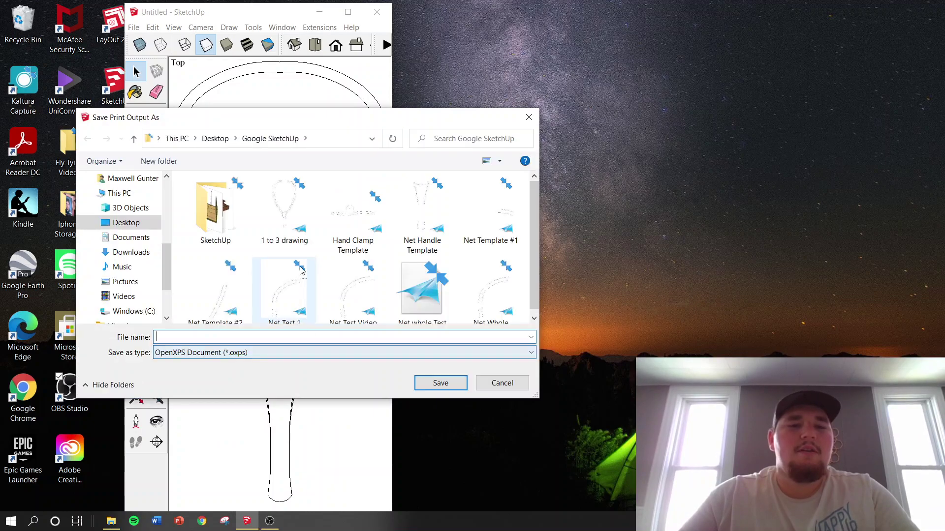
text(N)
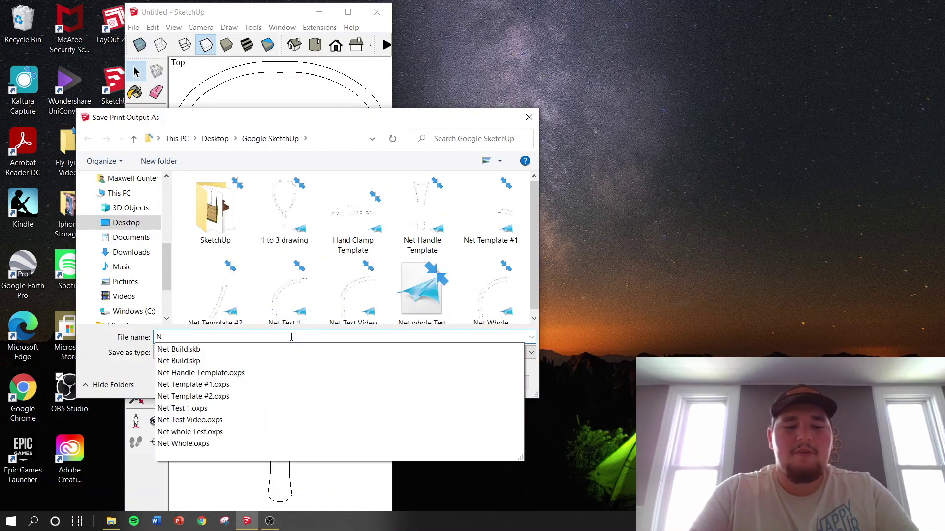
text(et 2)
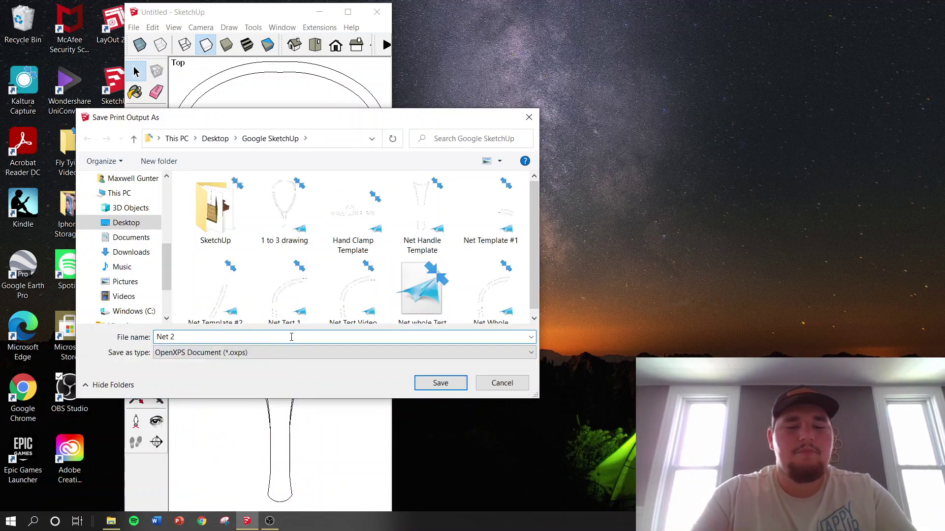
text( Test)
key(Return)
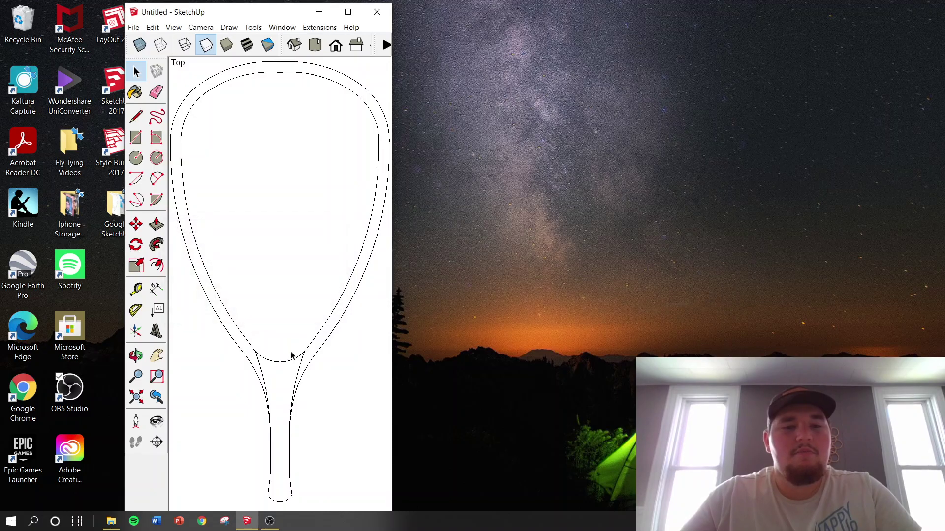
- Switch to File Explorer, open Net 2 Test in XPS Viewer, and examine how the net outline continues across all its pages
click(113, 519)
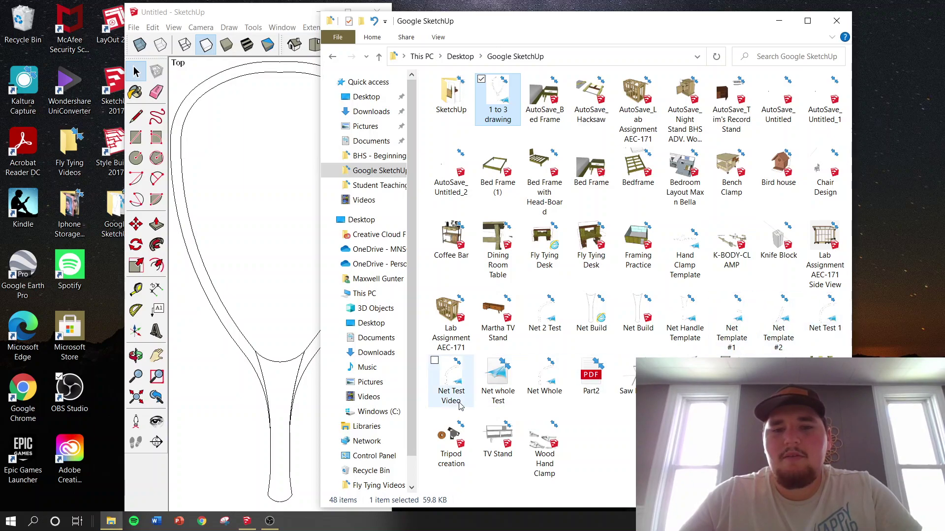
double_click(556, 319)
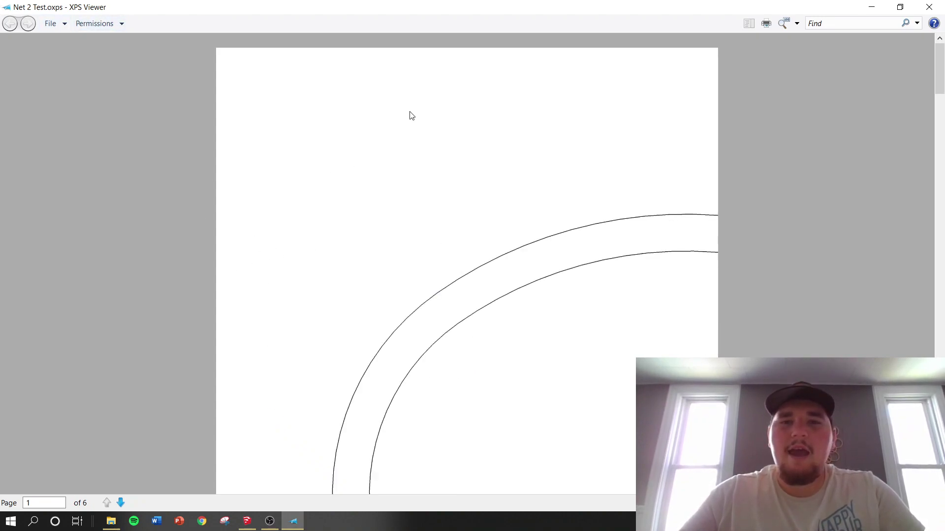
scroll(393, 216, down, 10)
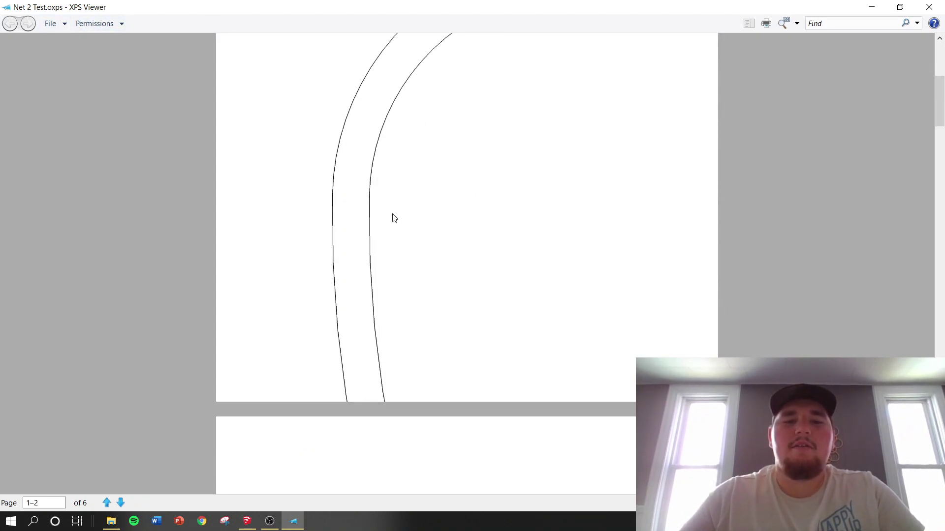
scroll(393, 216, down, 10)
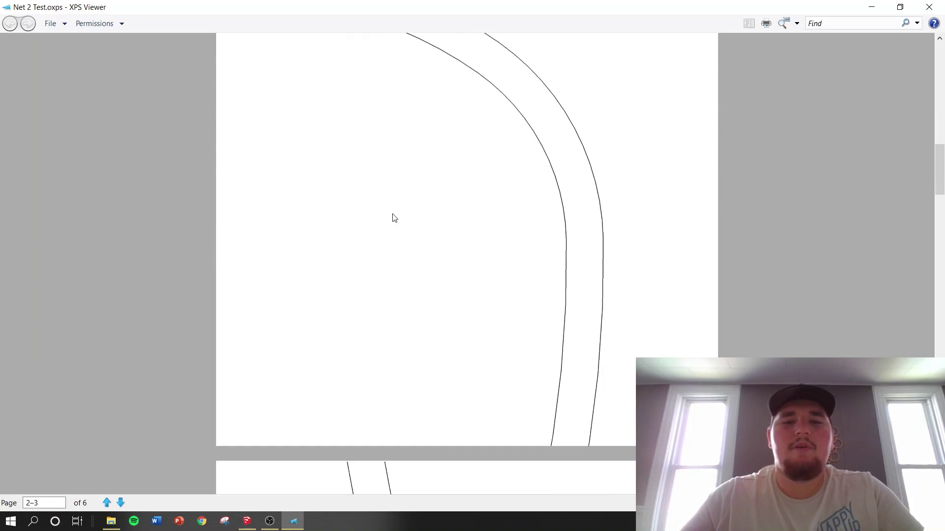
scroll(394, 217, down, 2)
scroll(392, 214, up, 10)
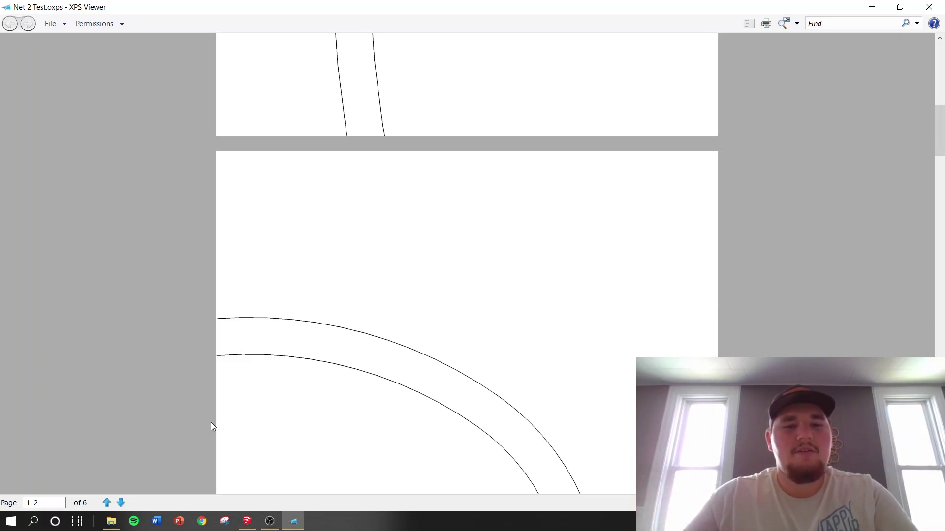
scroll(250, 325, up, 8)
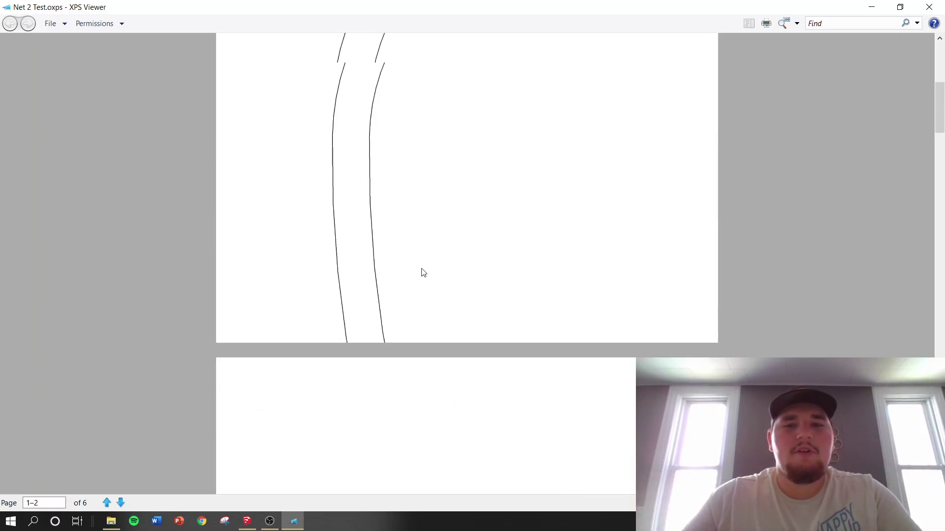
scroll(607, 240, down, 20)
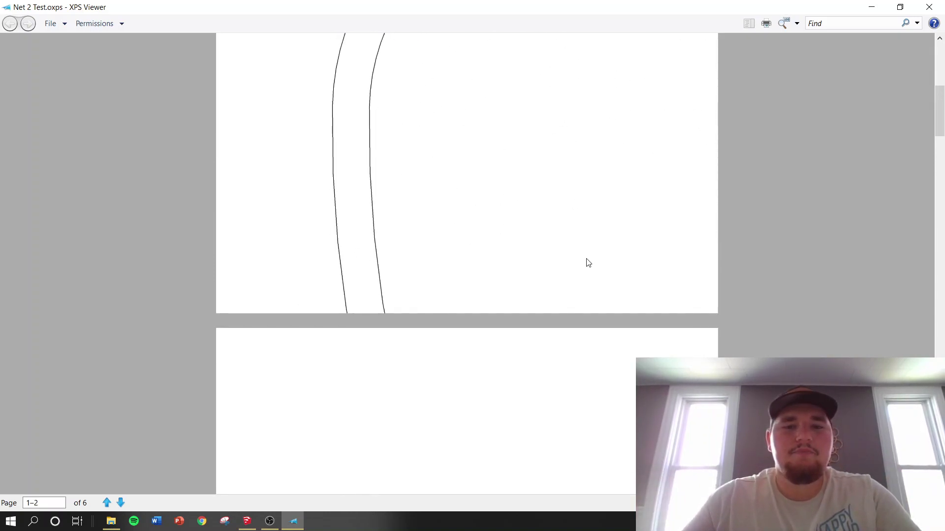
scroll(581, 260, down, 5)
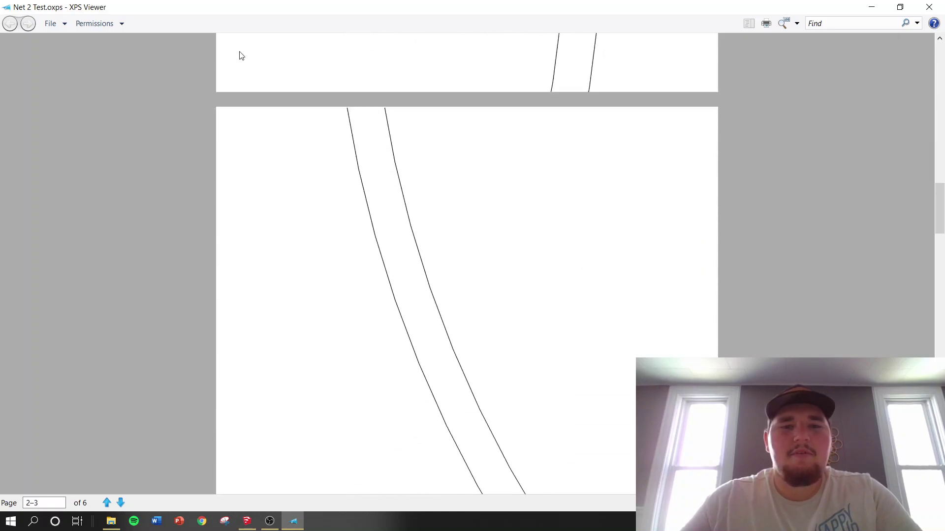
scroll(460, 343, down, 14)
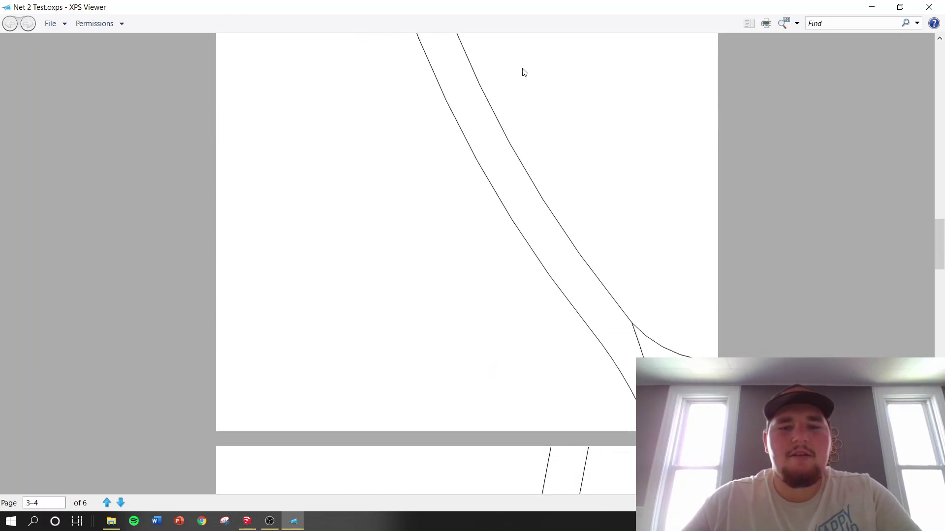
scroll(536, 286, down, 20)
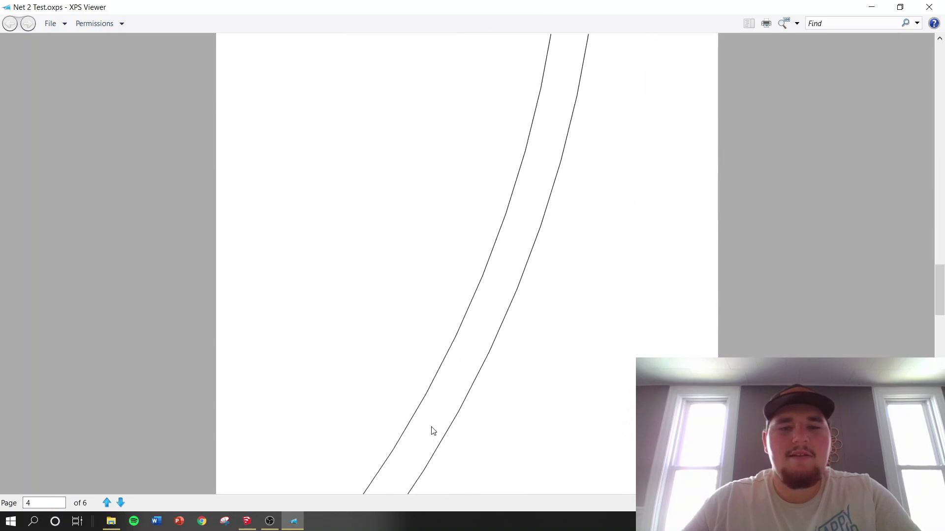
scroll(264, 207, down, 20)
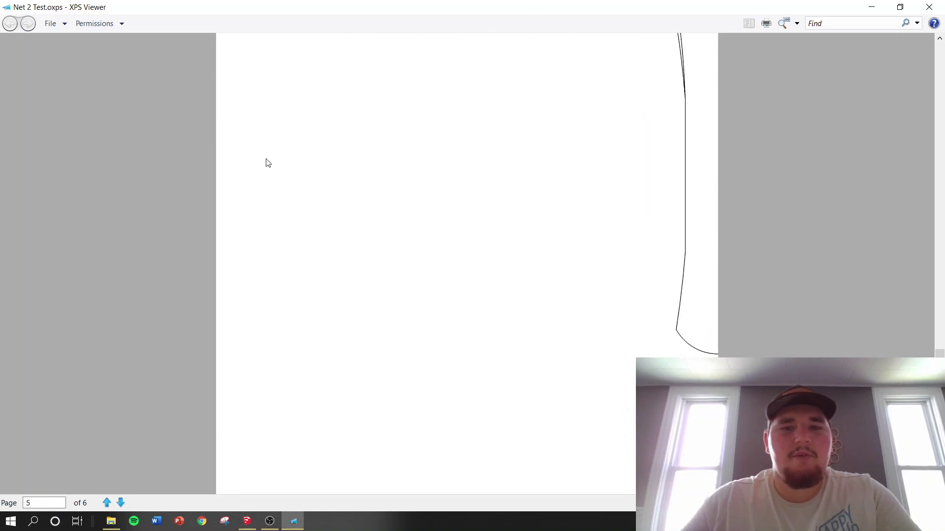
scroll(266, 177, down, 20)
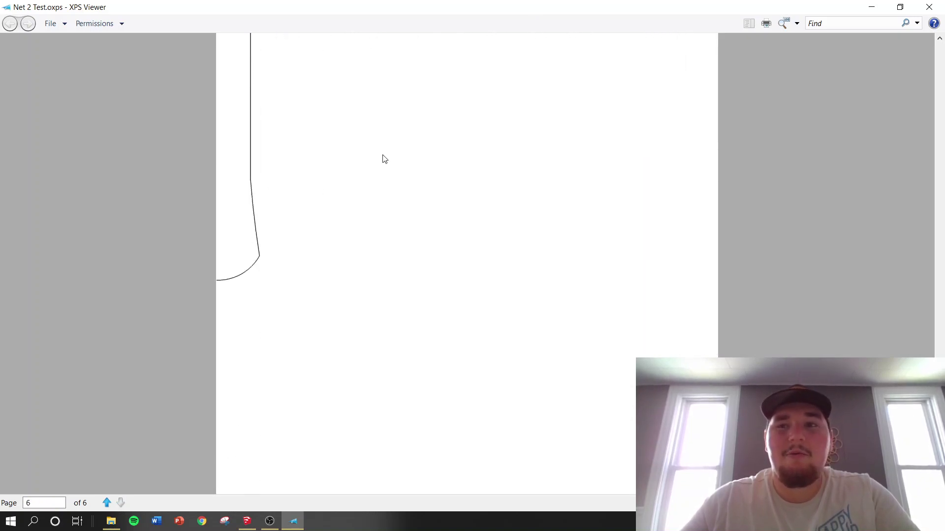
- Open the print settings for the Net 2 Test document
click(66, 24)
click(62, 61)
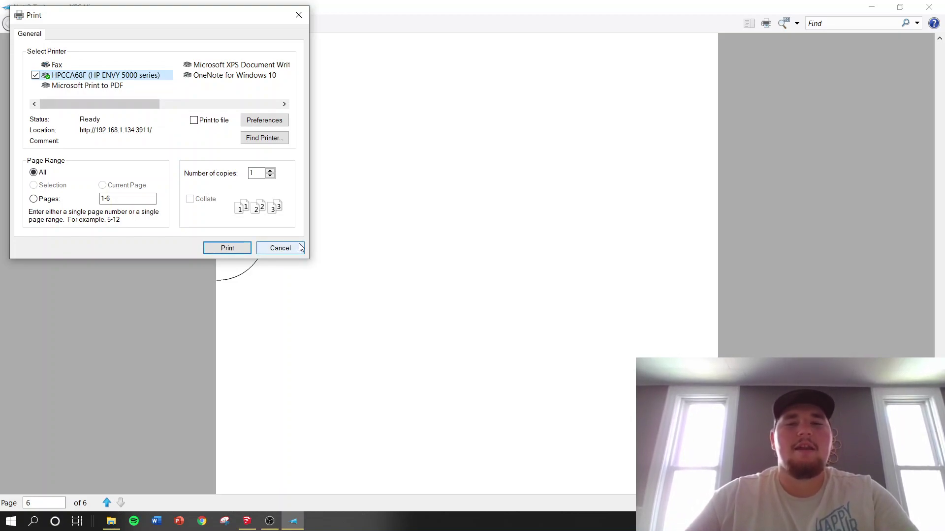
click(267, 526)
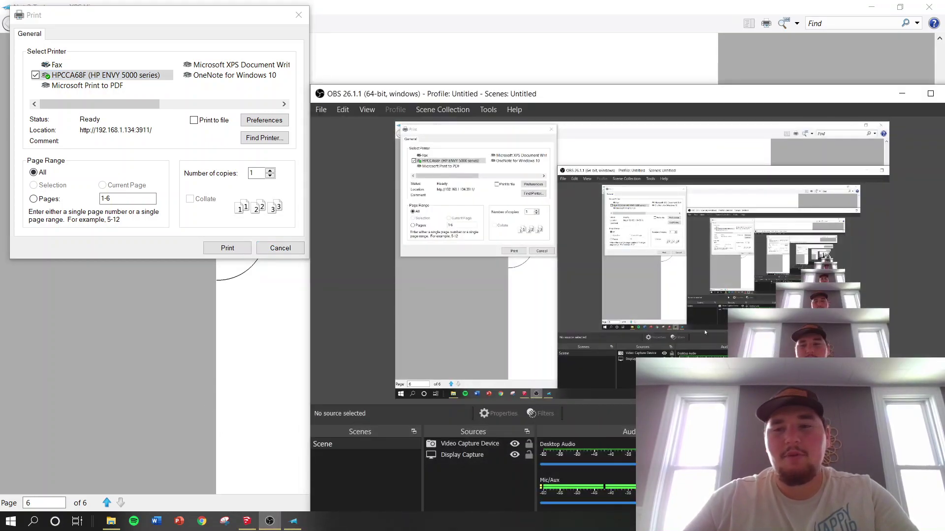